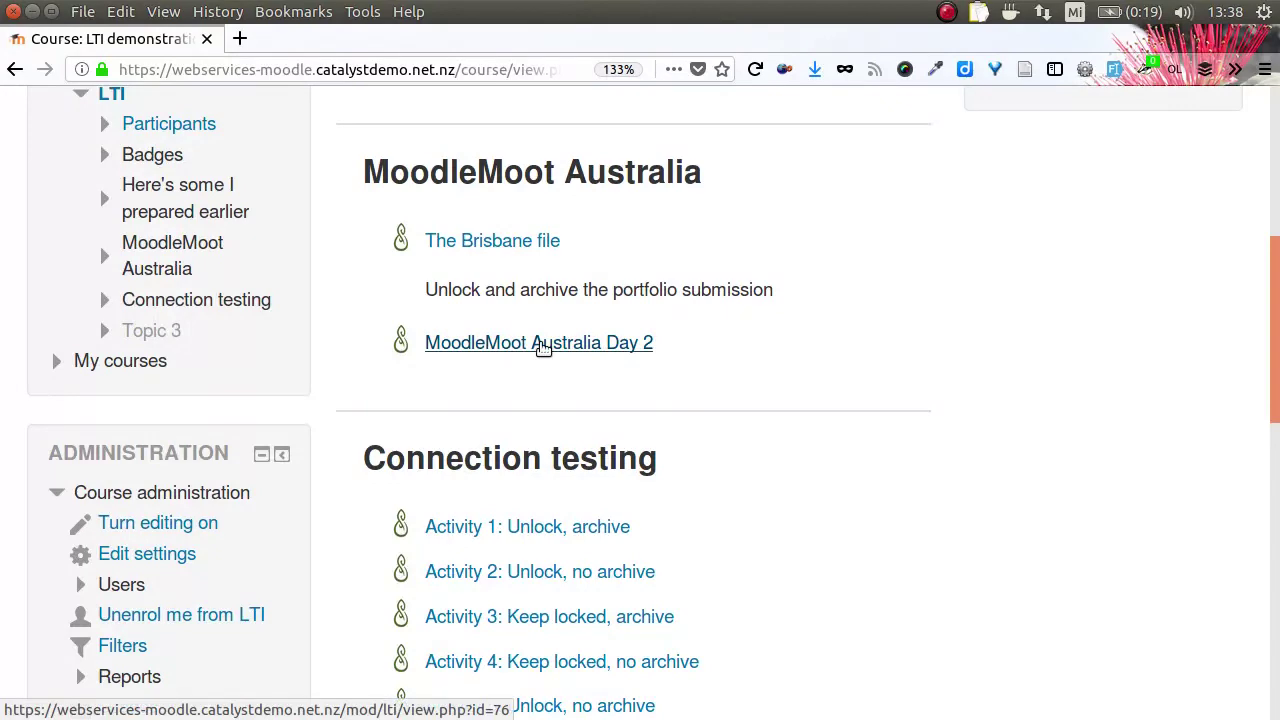
Step: Turn on course editing and open the settings of the MoodleMoot Australia Day 2 activity
{"action": "scroll", "coordinate": [900, 210], "scroll_direction": "up", "scroll_amount": 5}
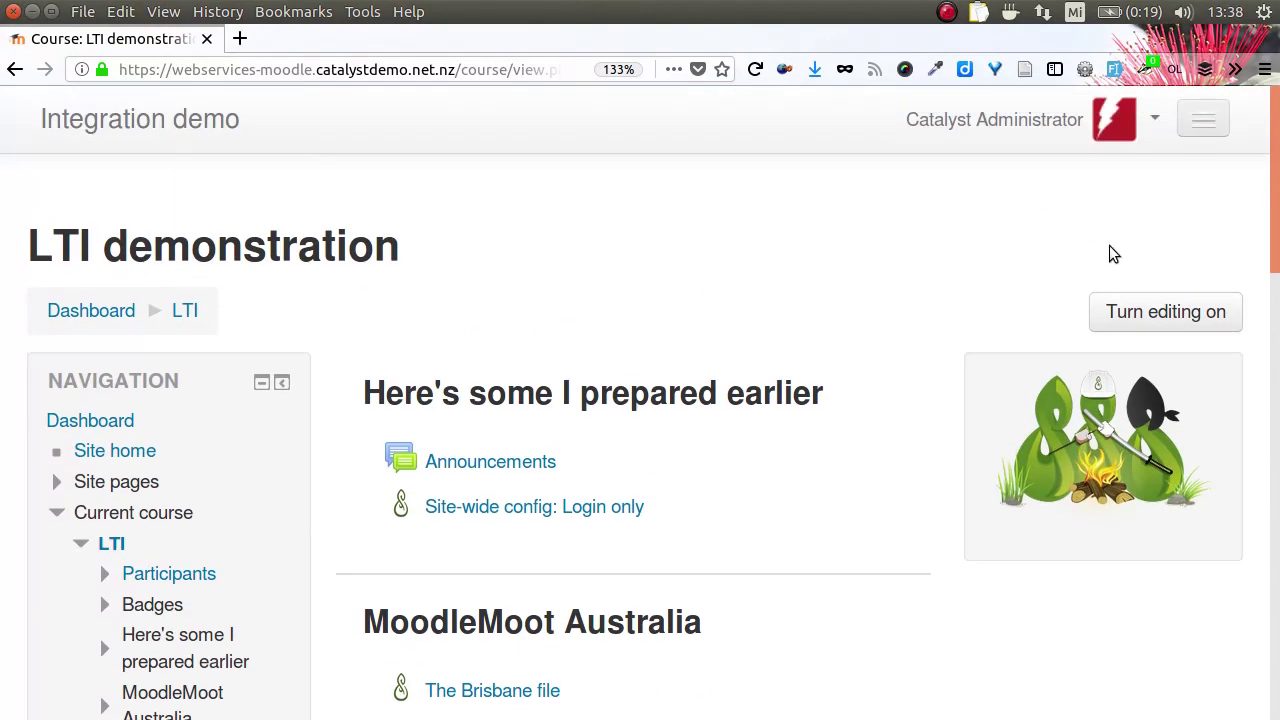
{"action": "left_click", "coordinate": [1159, 322]}
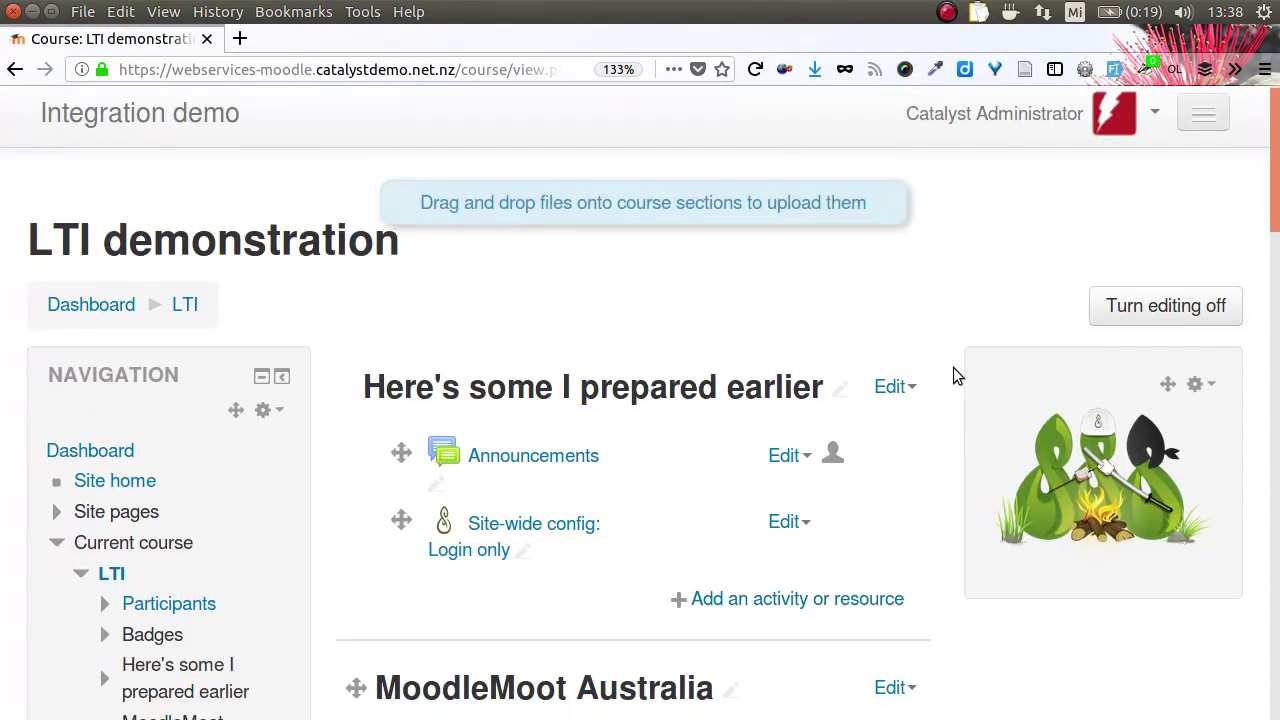
{"action": "scroll", "coordinate": [953, 367], "scroll_direction": "down", "scroll_amount": 5}
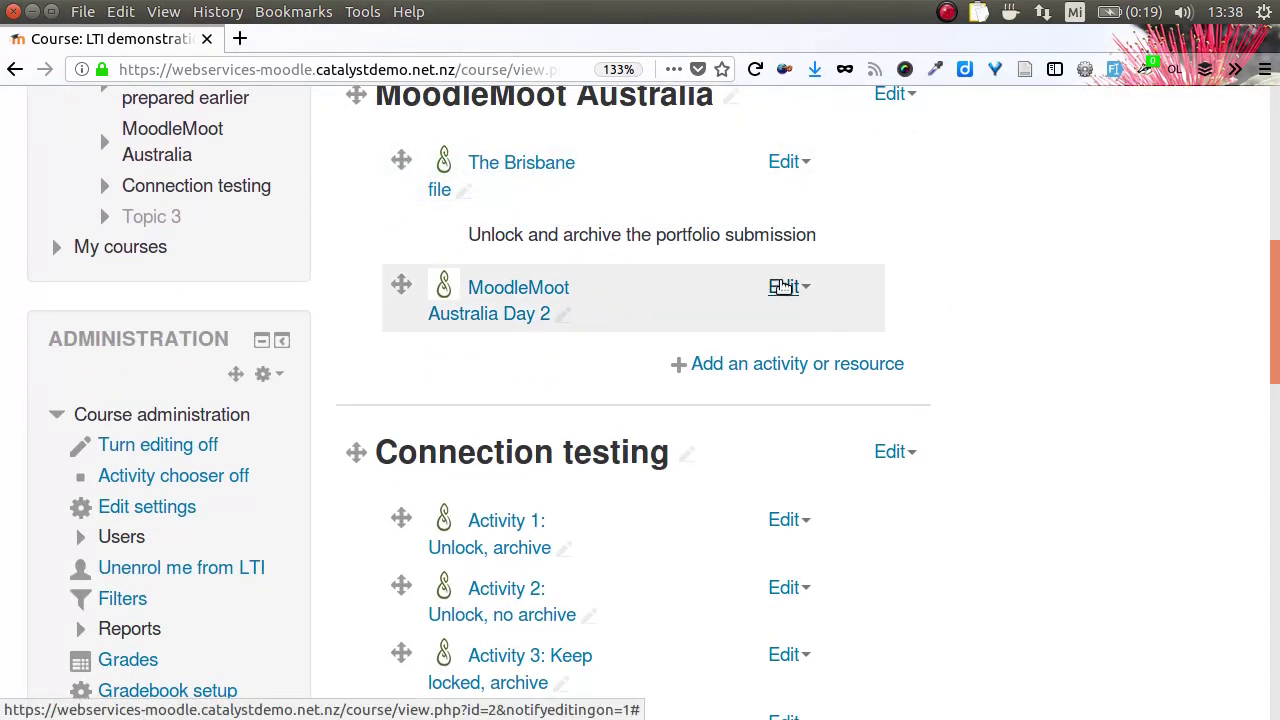
{"action": "left_click", "coordinate": [783, 287]}
{"action": "left_click", "coordinate": [779, 314]}
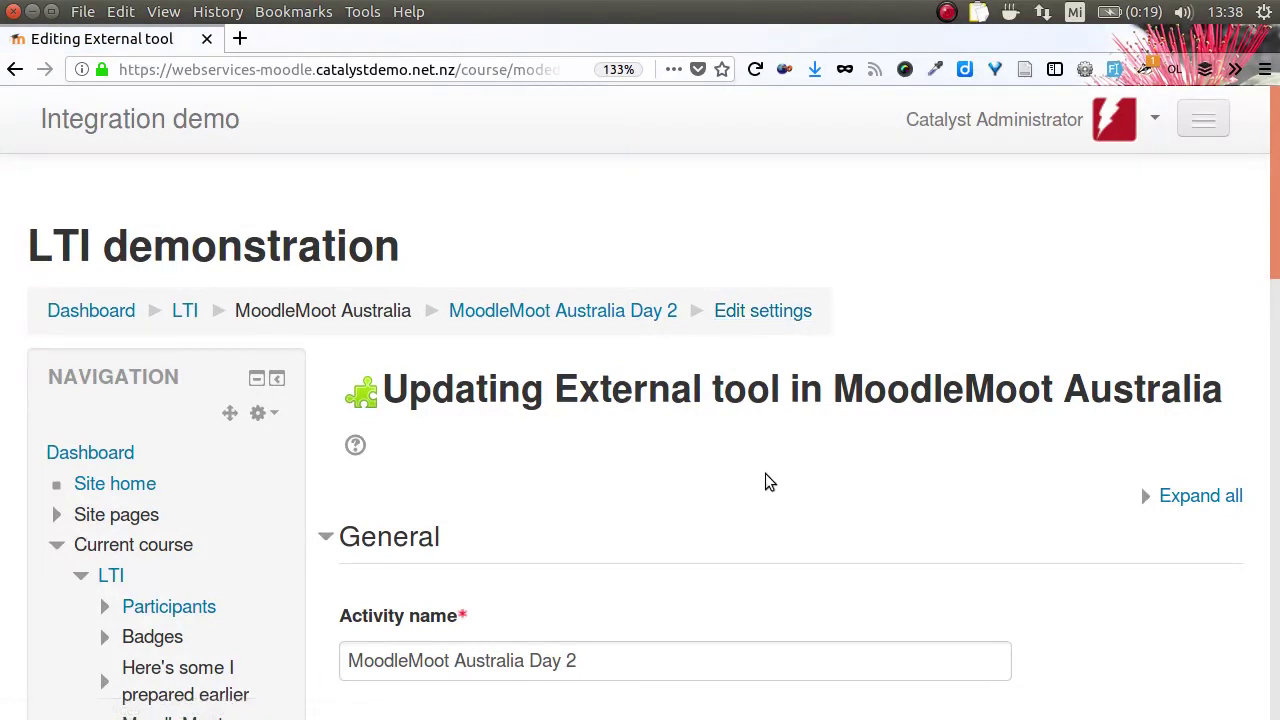
Step: Check the activity's preconfigured tool choices and privacy options, and leave its settings without saving
{"action": "scroll", "coordinate": [765, 475], "scroll_direction": "down", "scroll_amount": 5}
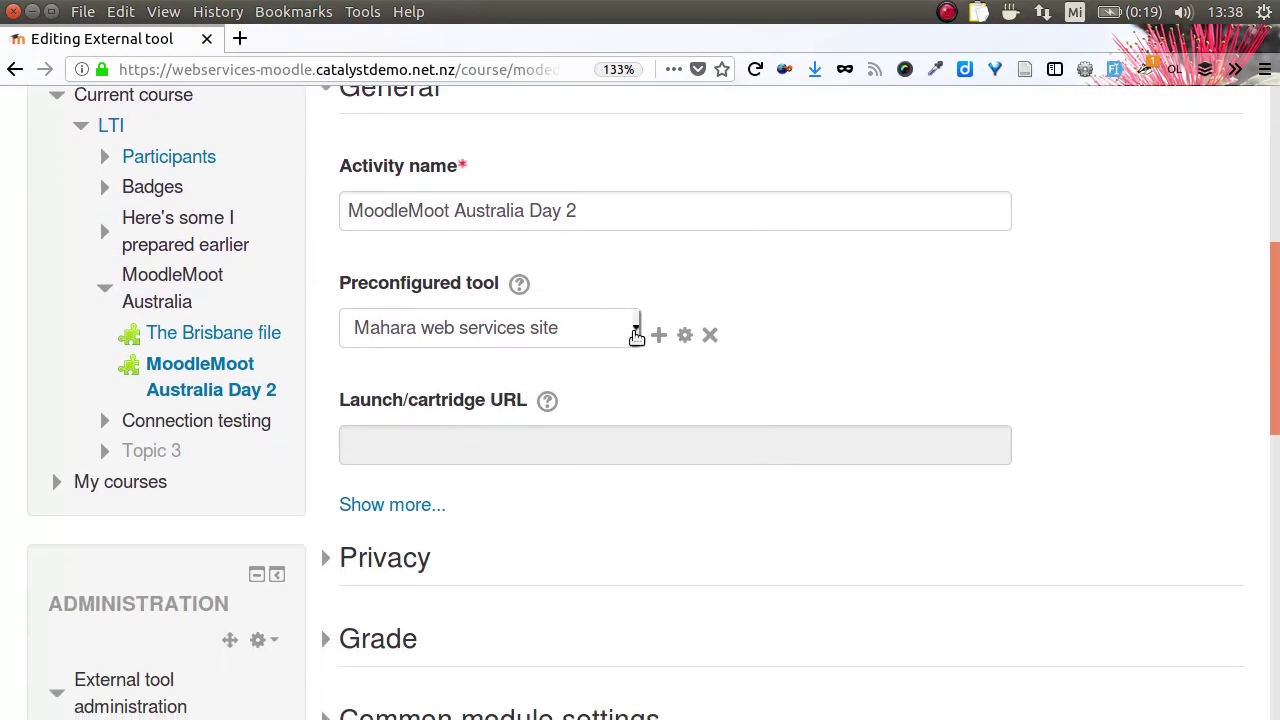
{"action": "left_click", "coordinate": [635, 333]}
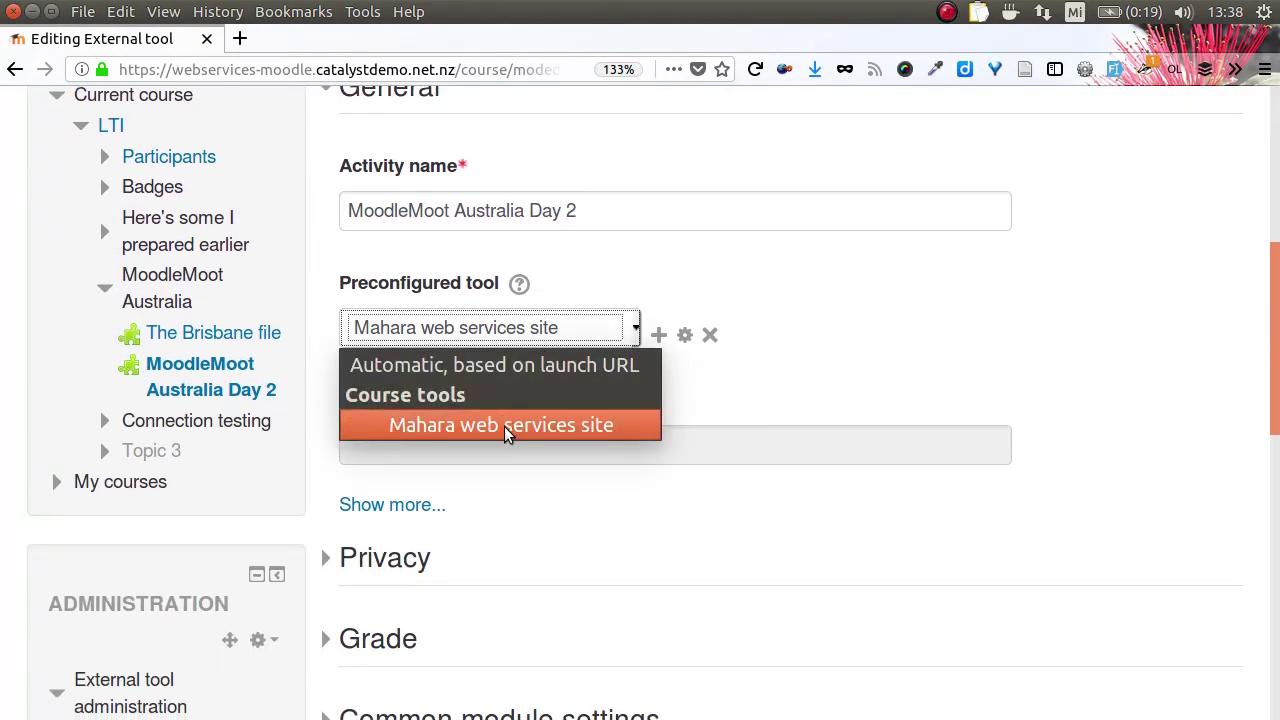
{"action": "left_click", "coordinate": [755, 292]}
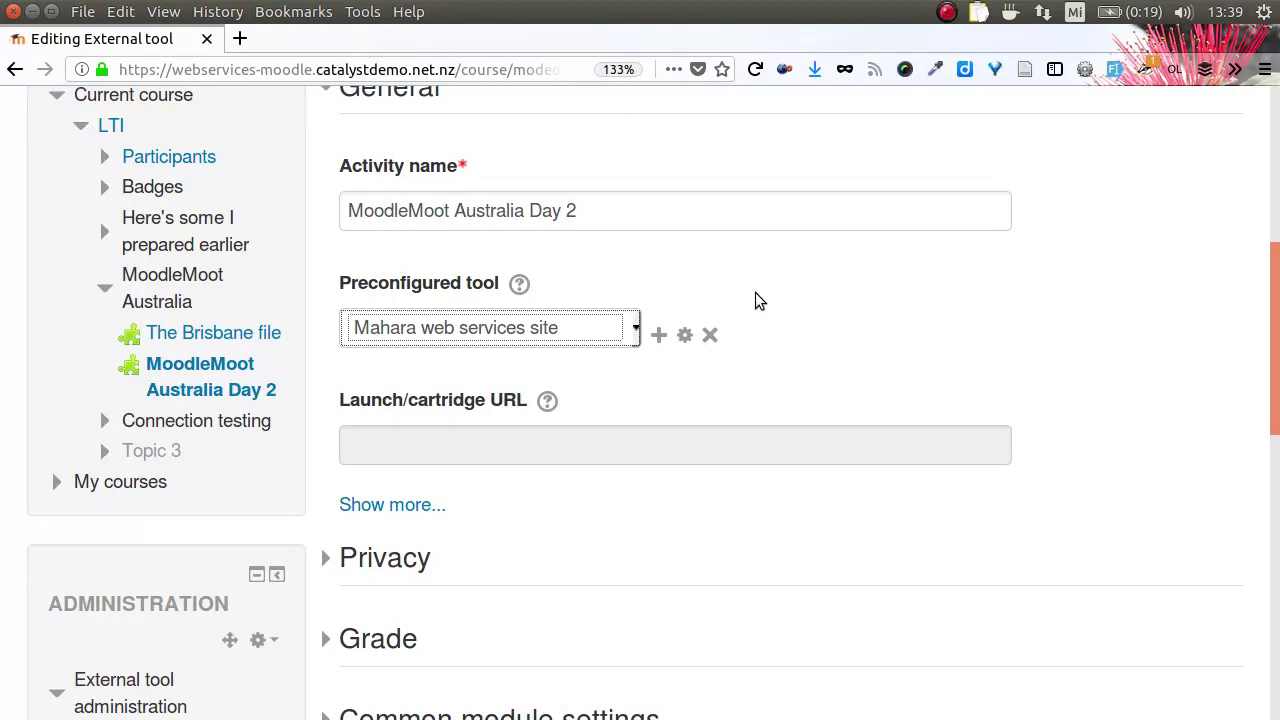
{"action": "scroll", "coordinate": [755, 292], "scroll_direction": "down", "scroll_amount": 5}
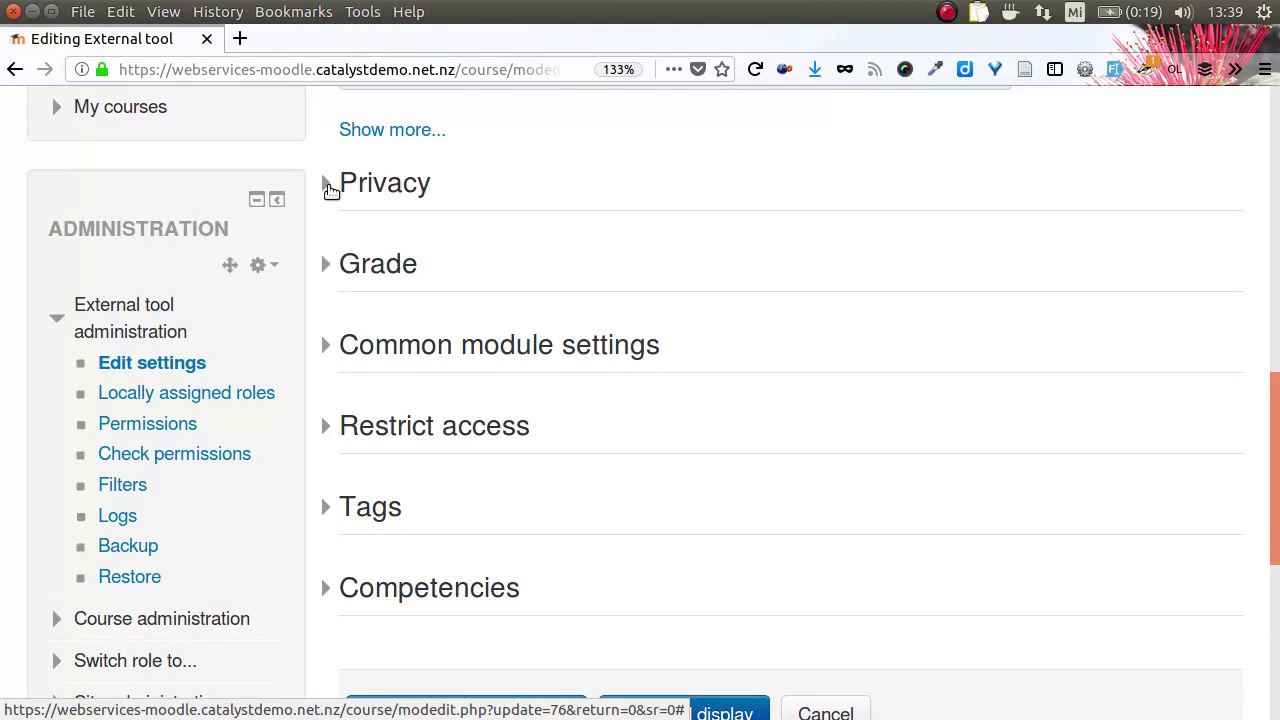
{"action": "left_click", "coordinate": [341, 190]}
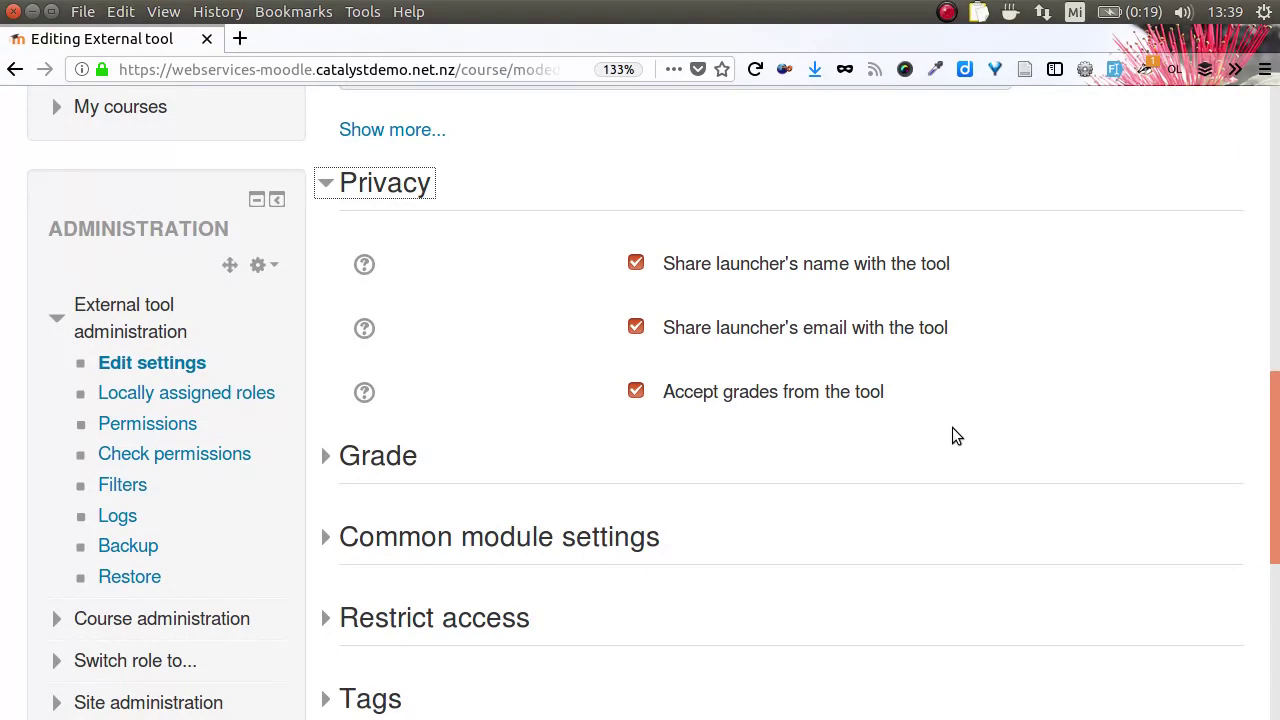
{"action": "scroll", "coordinate": [826, 466], "scroll_direction": "down", "scroll_amount": 5}
{"action": "left_click", "coordinate": [824, 458]}
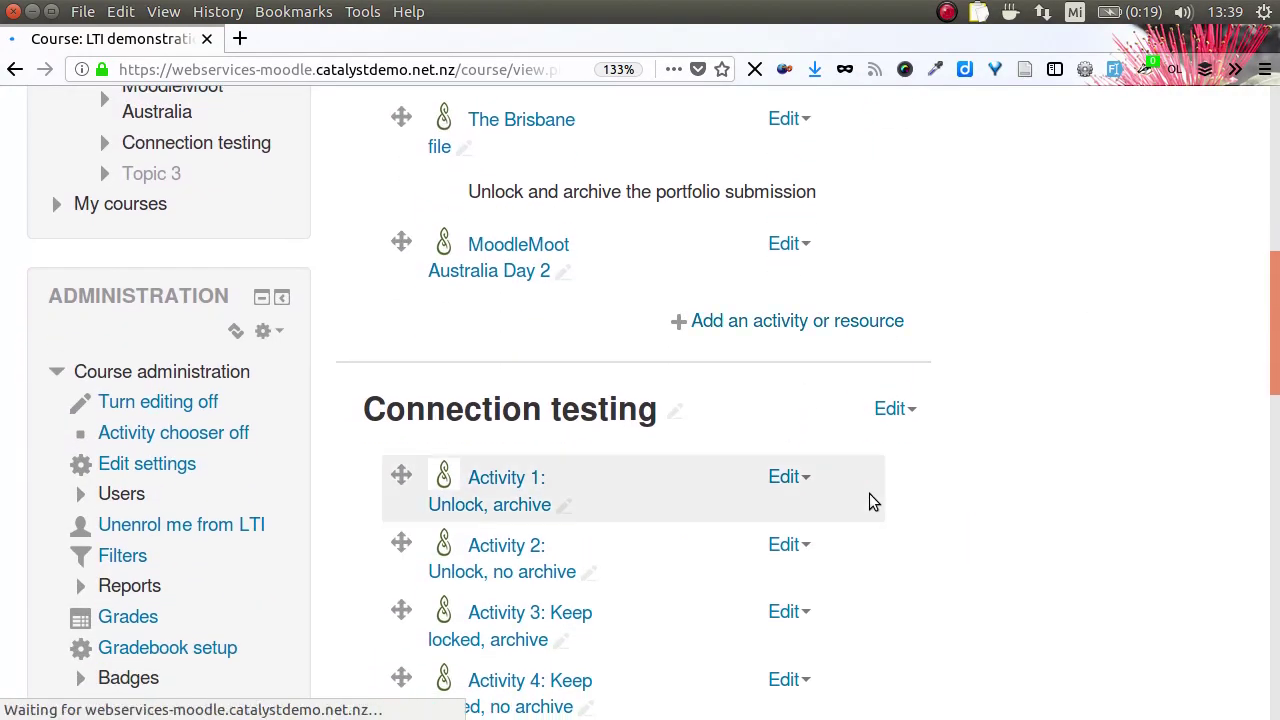
Step: Launch the MoodleMoot Australia Day 2 activity in Mahara and save its assessment settings as preset to allow submissions
{"action": "left_click", "coordinate": [512, 246]}
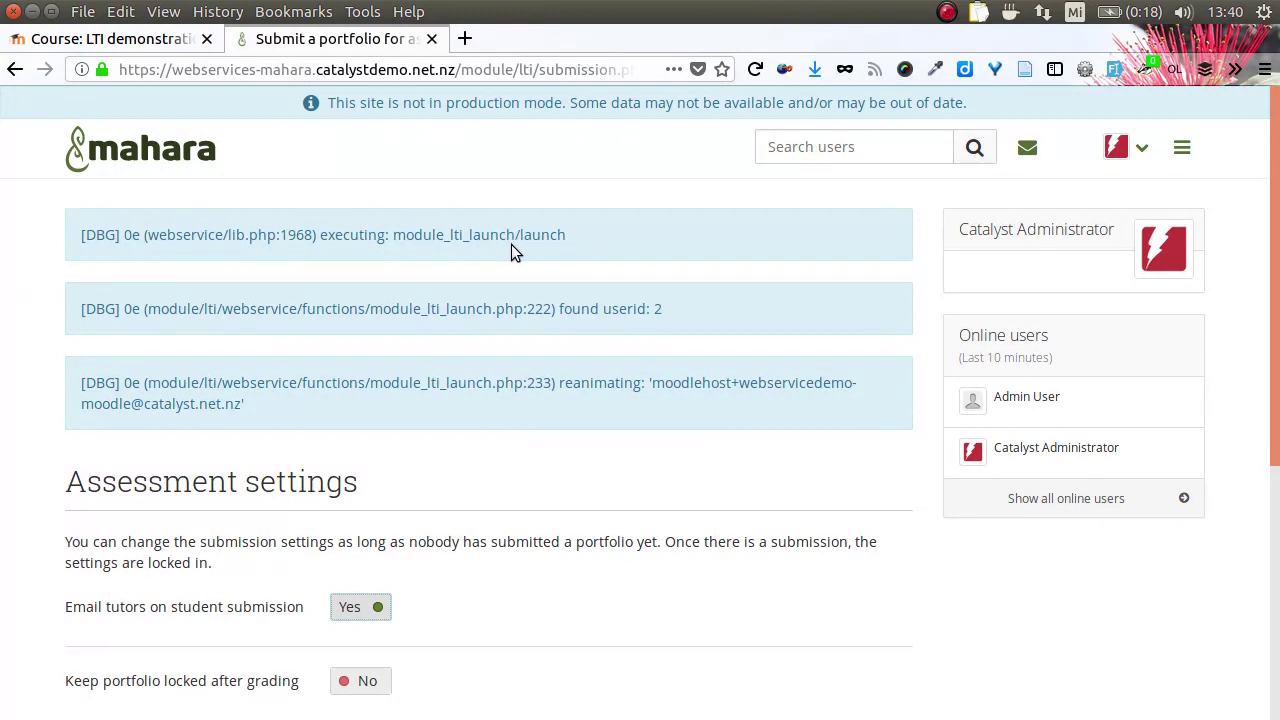
{"action": "scroll", "coordinate": [511, 245], "scroll_direction": "down", "scroll_amount": 2}
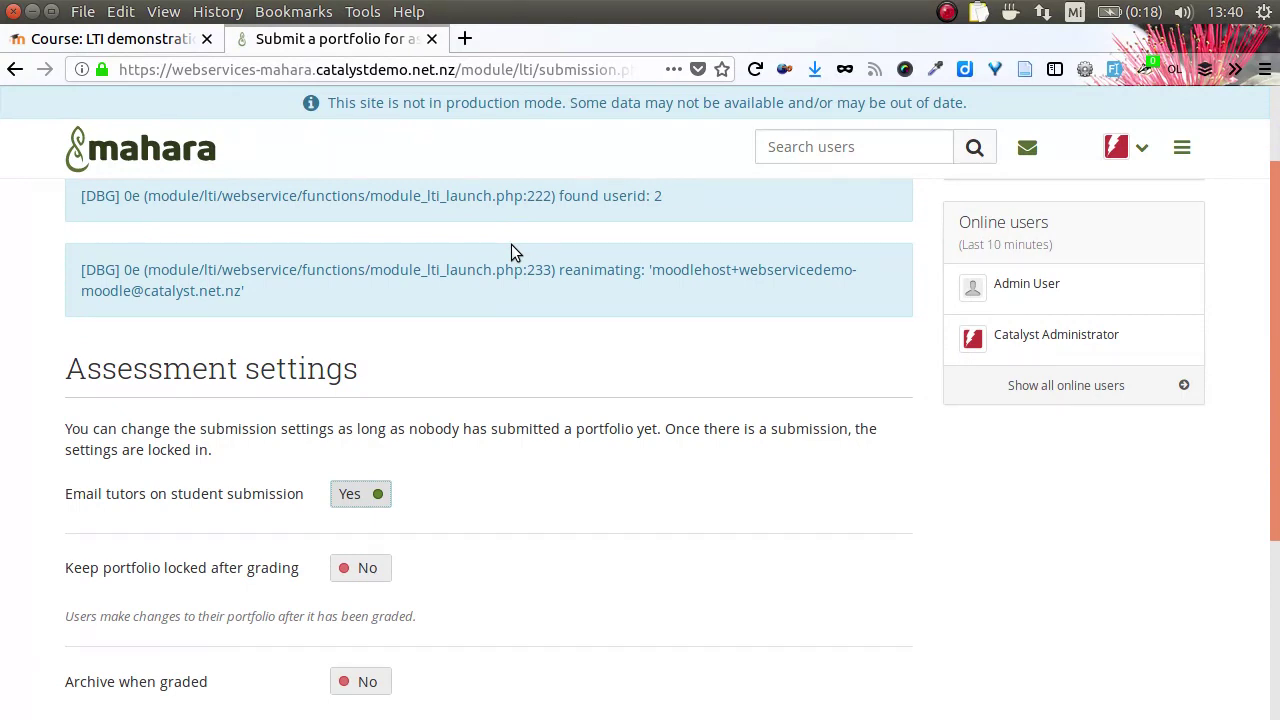
{"action": "scroll", "coordinate": [511, 245], "scroll_direction": "down", "scroll_amount": 3}
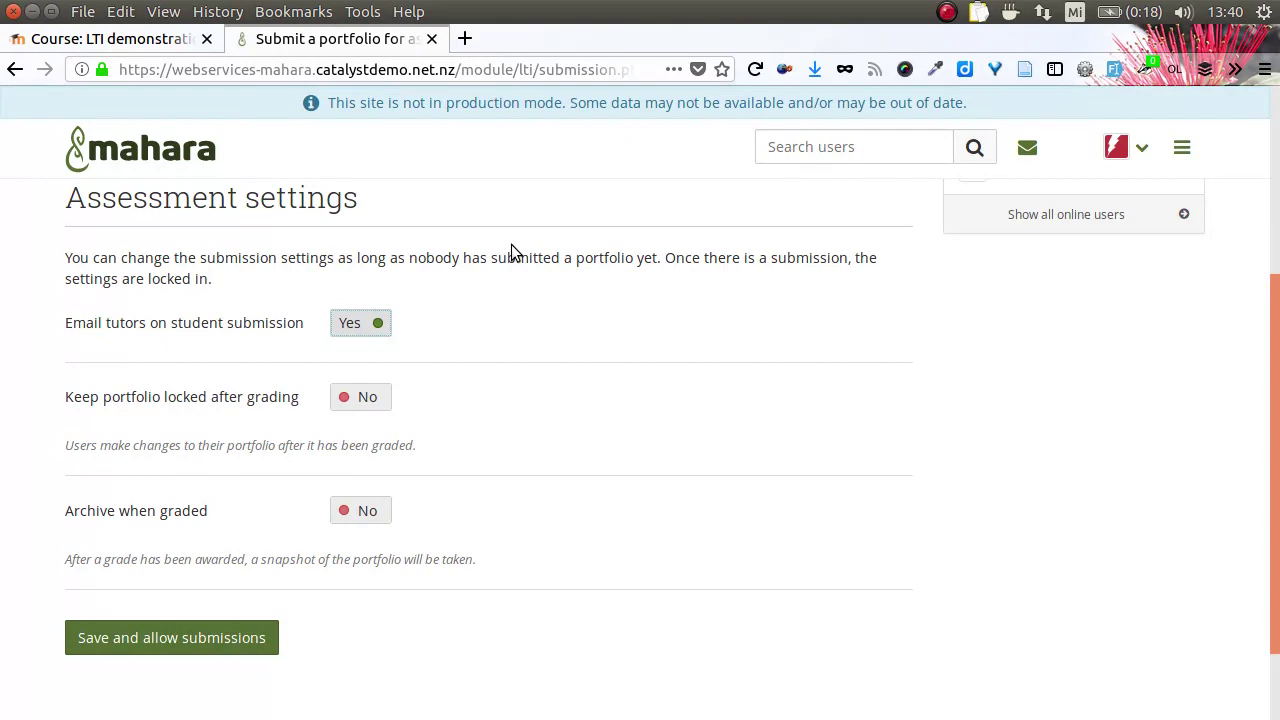
{"action": "scroll", "coordinate": [511, 245], "scroll_direction": "down", "scroll_amount": 1}
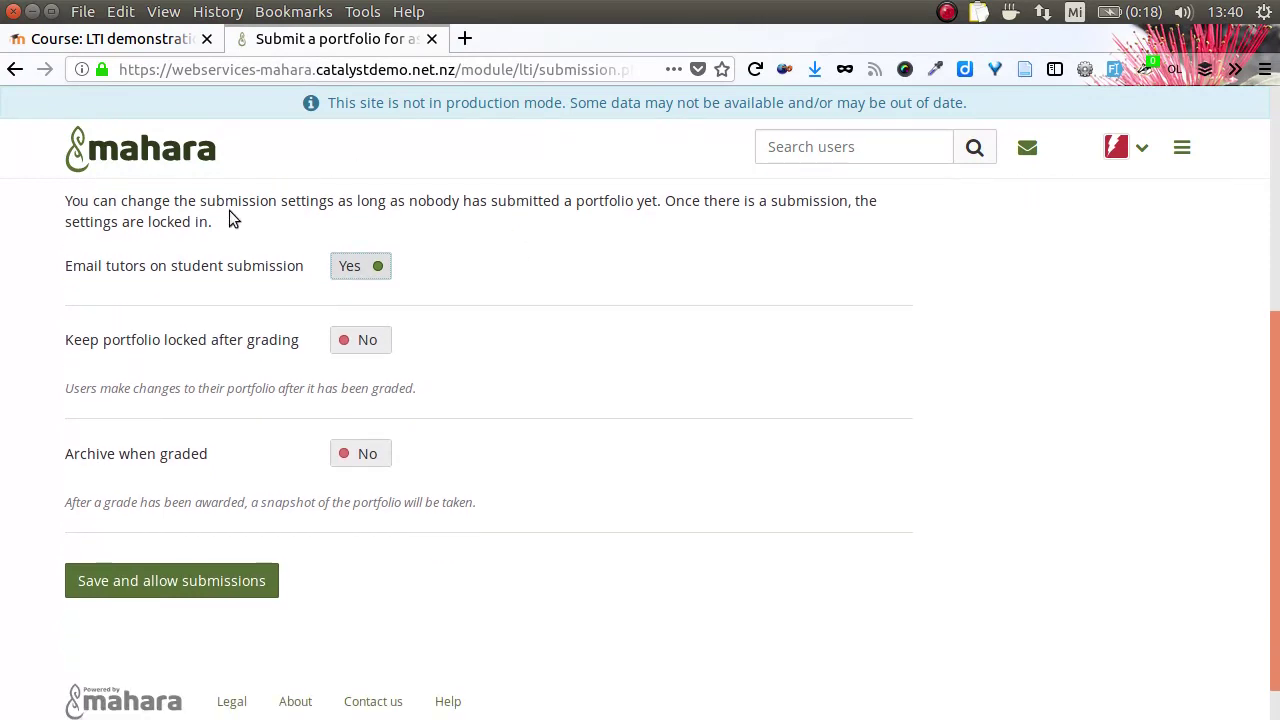
{"action": "key", "text": "ctrl+plus"}
{"action": "key", "text": "ctrl+plus"}
{"action": "key", "text": "ctrl+plus"}
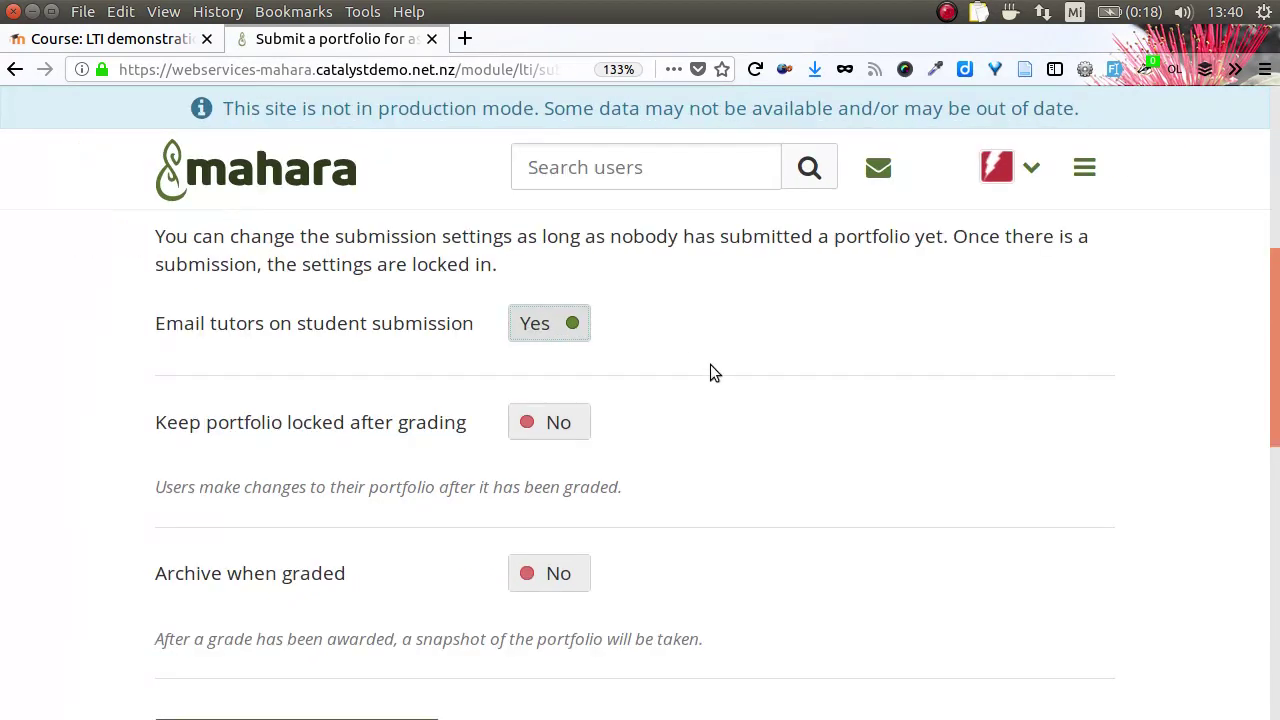
{"action": "scroll", "coordinate": [711, 367], "scroll_direction": "down", "scroll_amount": 1}
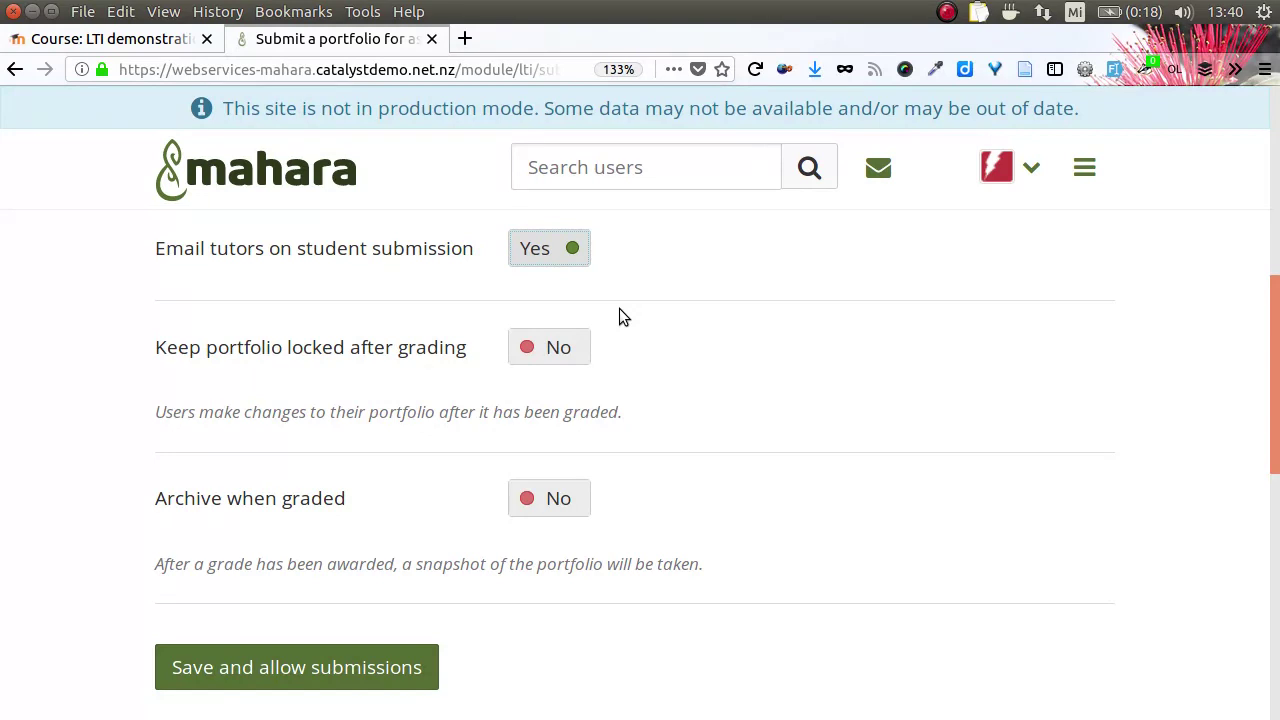
{"action": "scroll", "coordinate": [619, 317], "scroll_direction": "down", "scroll_amount": 1}
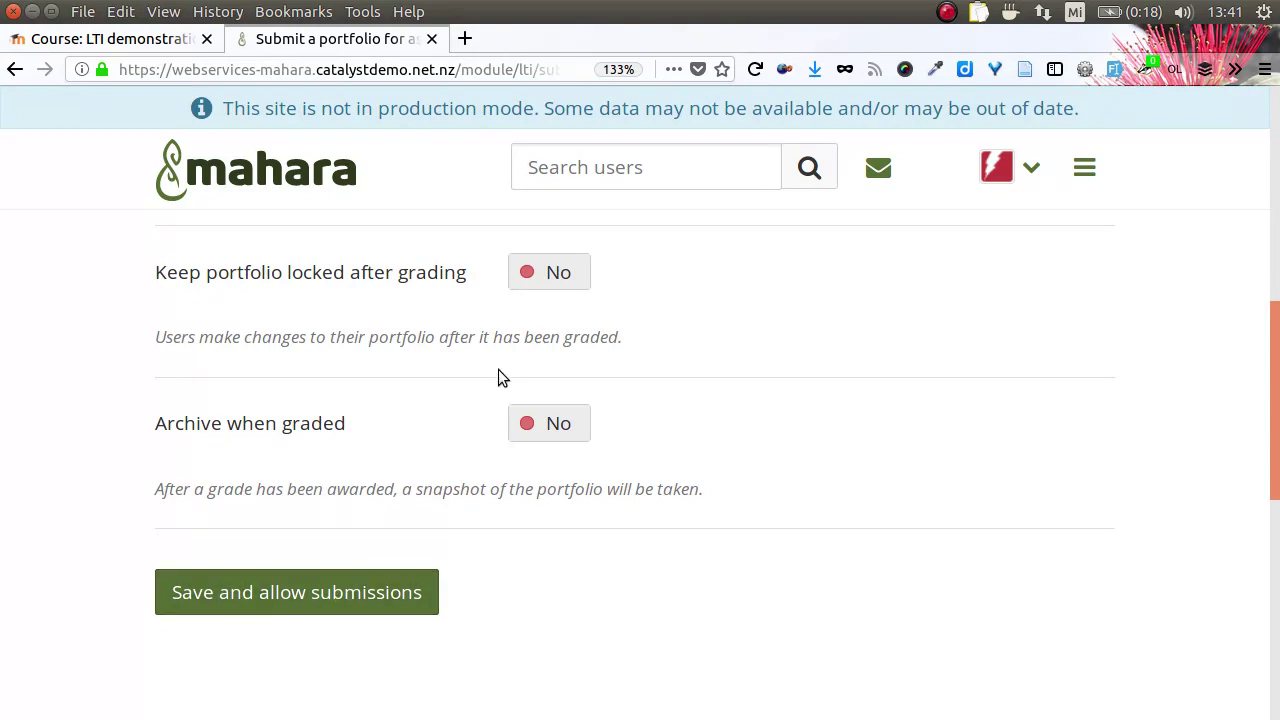
{"action": "left_click", "coordinate": [280, 598]}
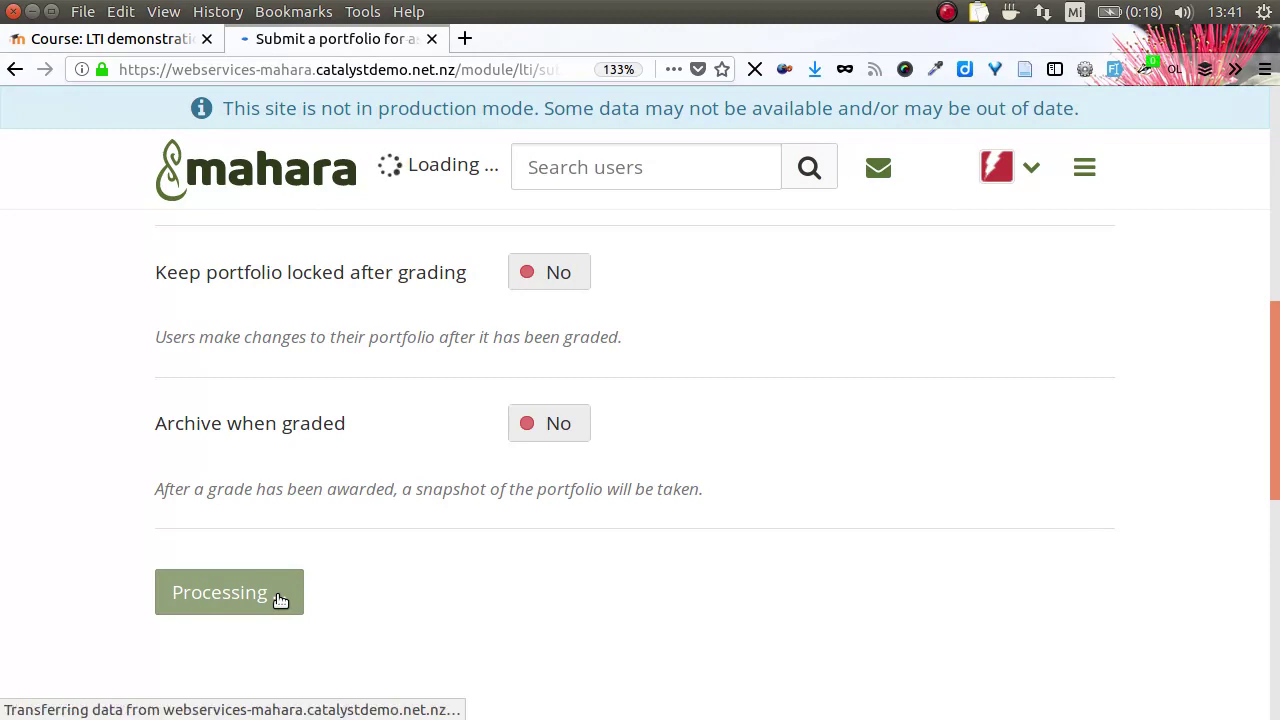
Step: Switch to the student's browser window and launch the MoodleMoot Australia Day 2 activity in Mahara
{"action": "key", "text": "ctrl+Tab"}
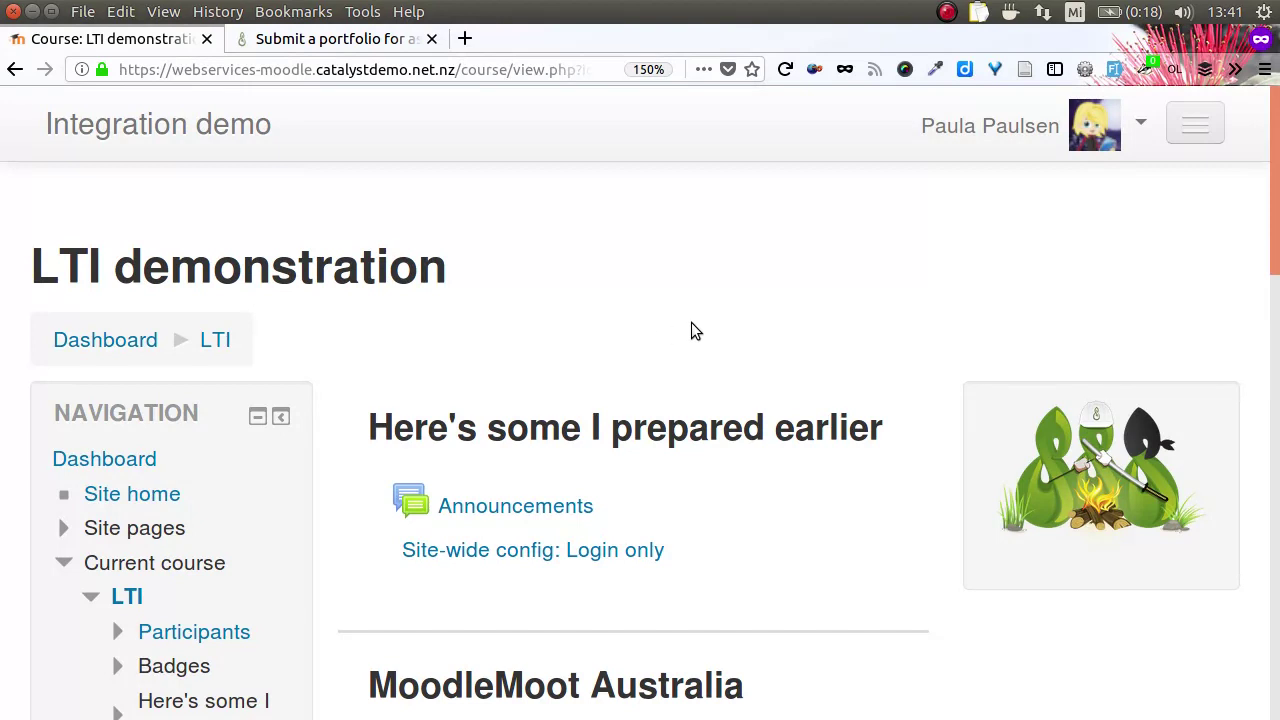
{"action": "scroll", "coordinate": [686, 300], "scroll_direction": "down", "scroll_amount": 5}
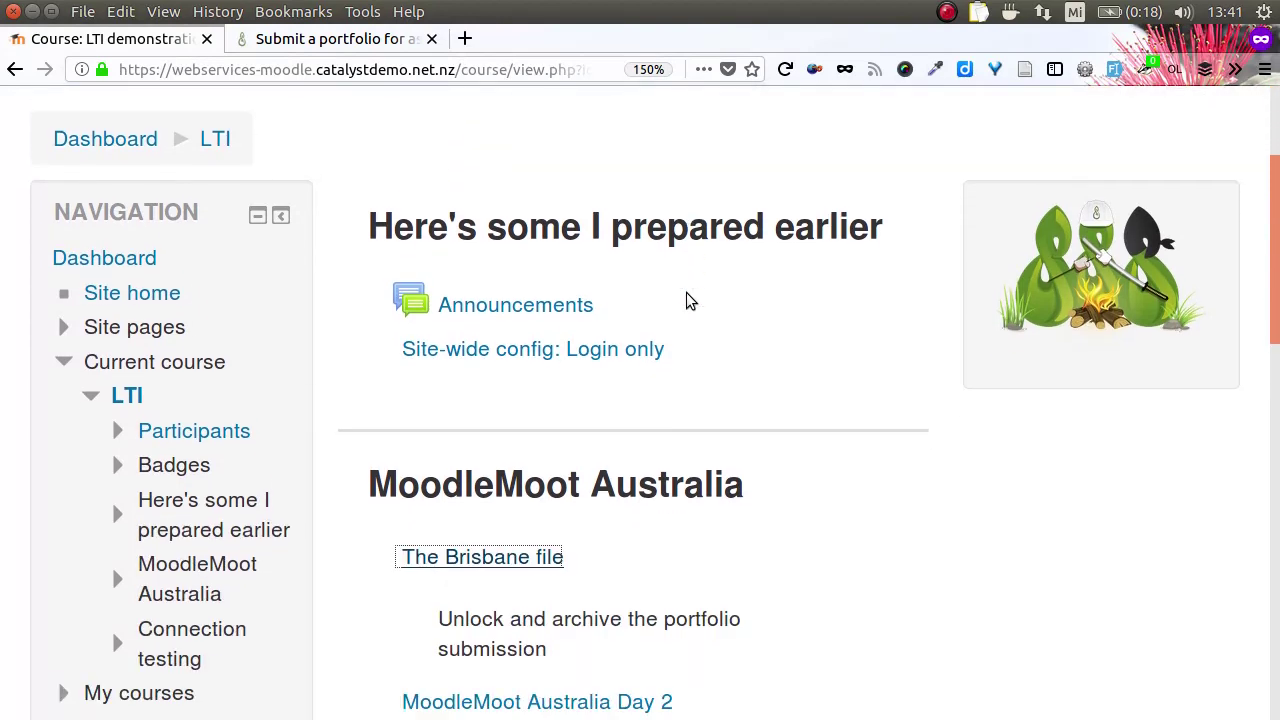
{"action": "scroll", "coordinate": [686, 300], "scroll_direction": "down", "scroll_amount": 1}
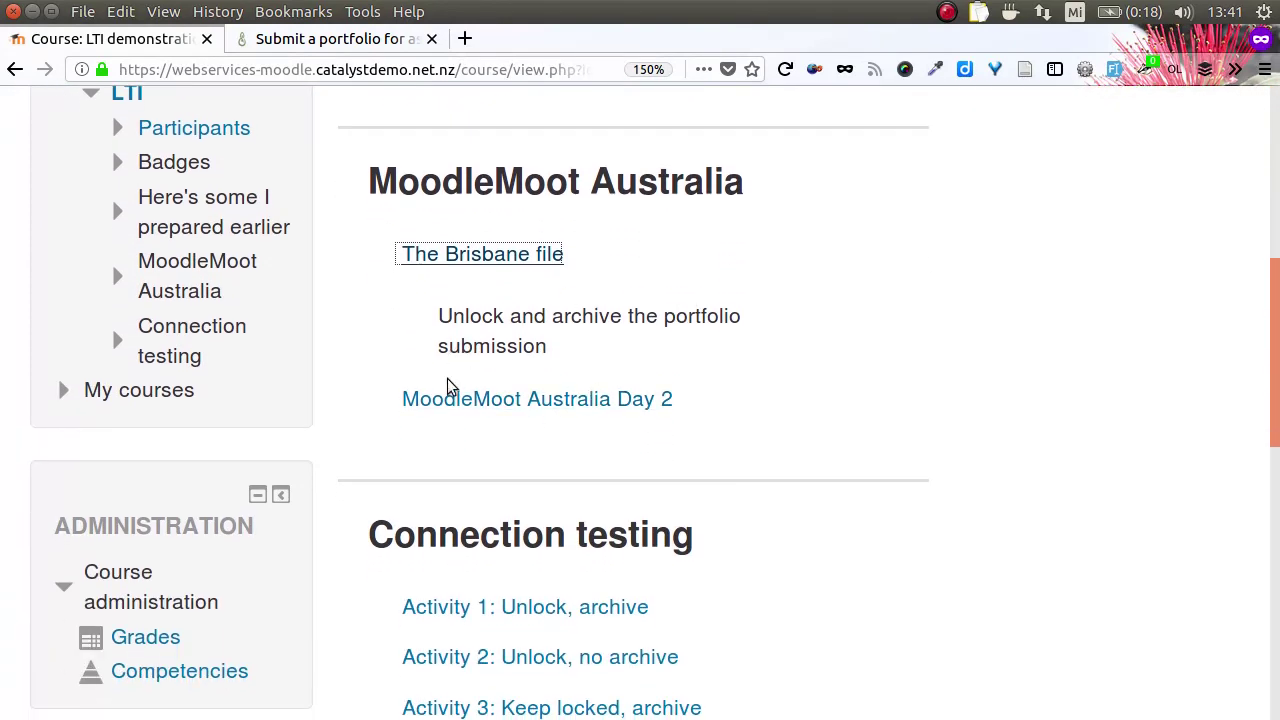
{"action": "left_click", "coordinate": [533, 405]}
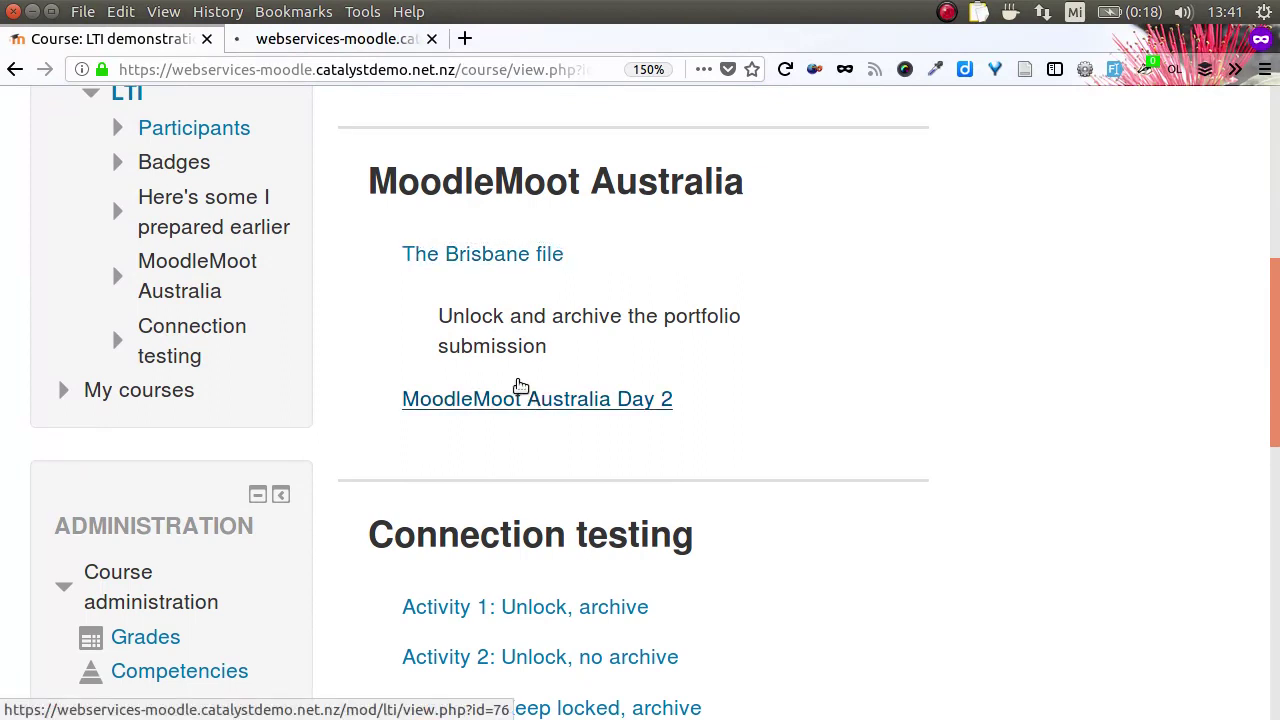
{"action": "left_click", "coordinate": [517, 398]}
{"action": "left_click", "coordinate": [350, 38]}
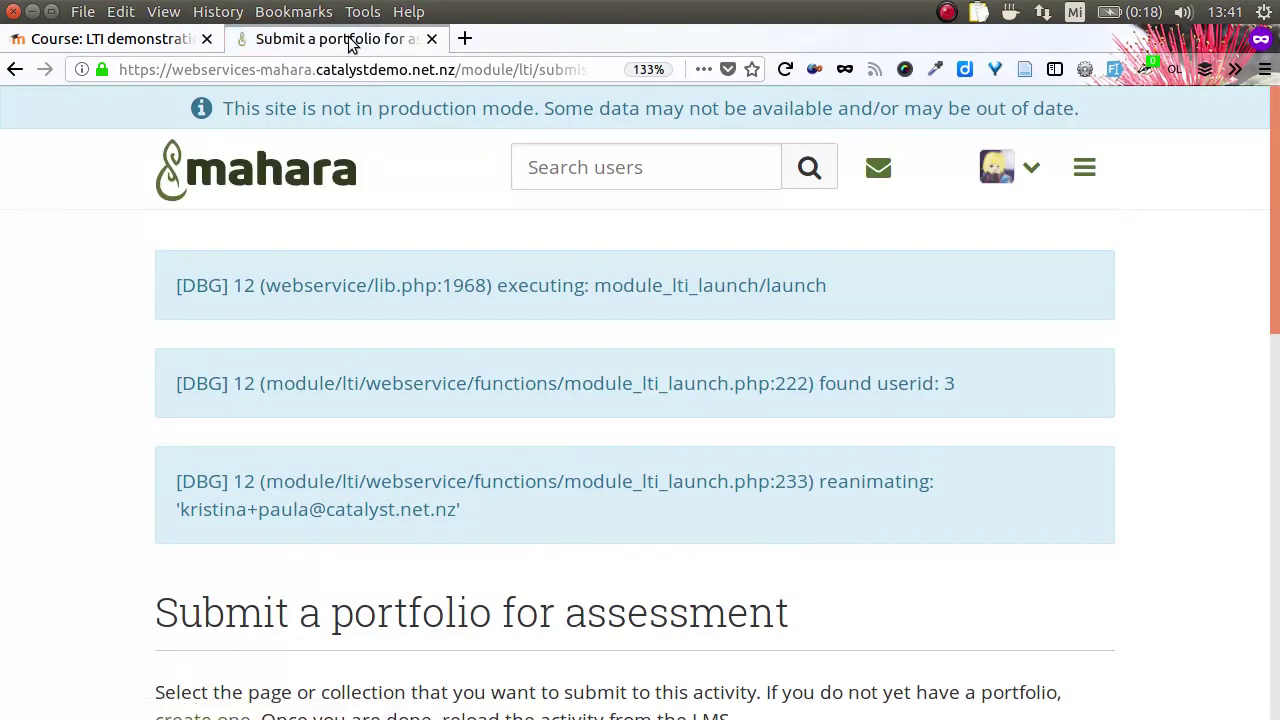
Step: Submit the MoodleMoot Australia page for assessment as the student
{"action": "scroll", "coordinate": [1030, 414], "scroll_direction": "down", "scroll_amount": 5}
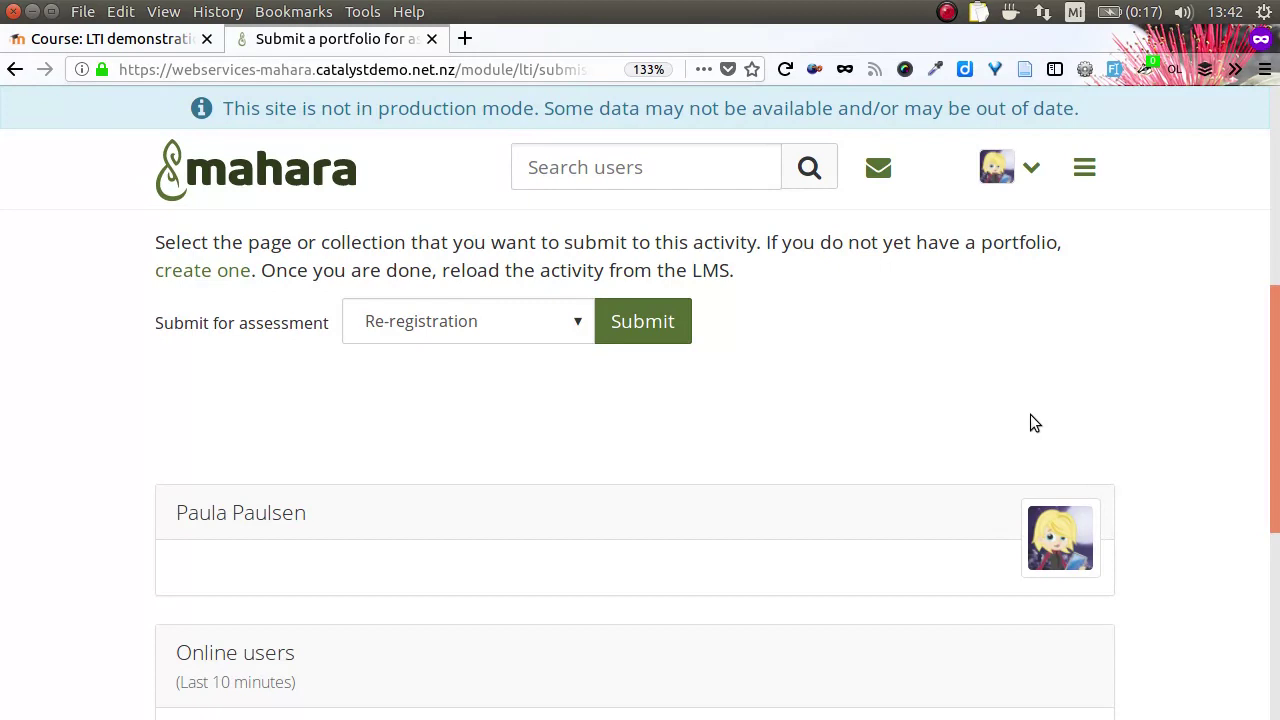
{"action": "left_click", "coordinate": [578, 322]}
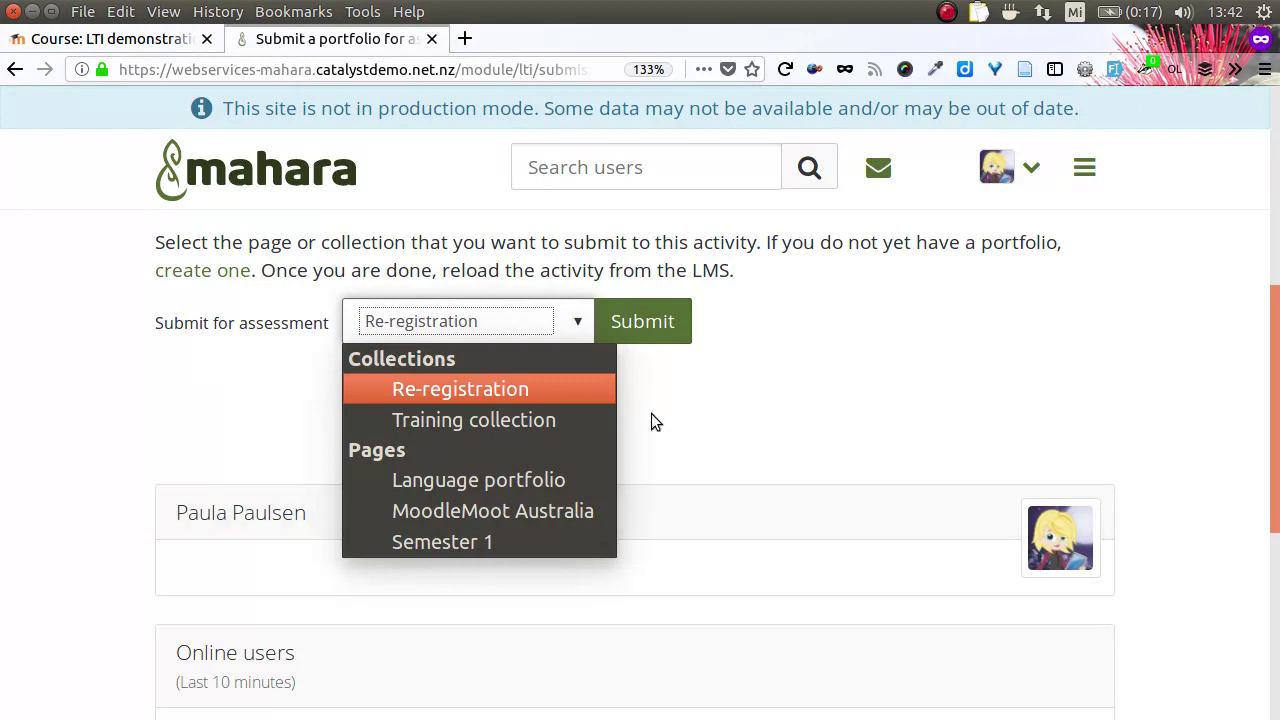
{"action": "left_click", "coordinate": [540, 513]}
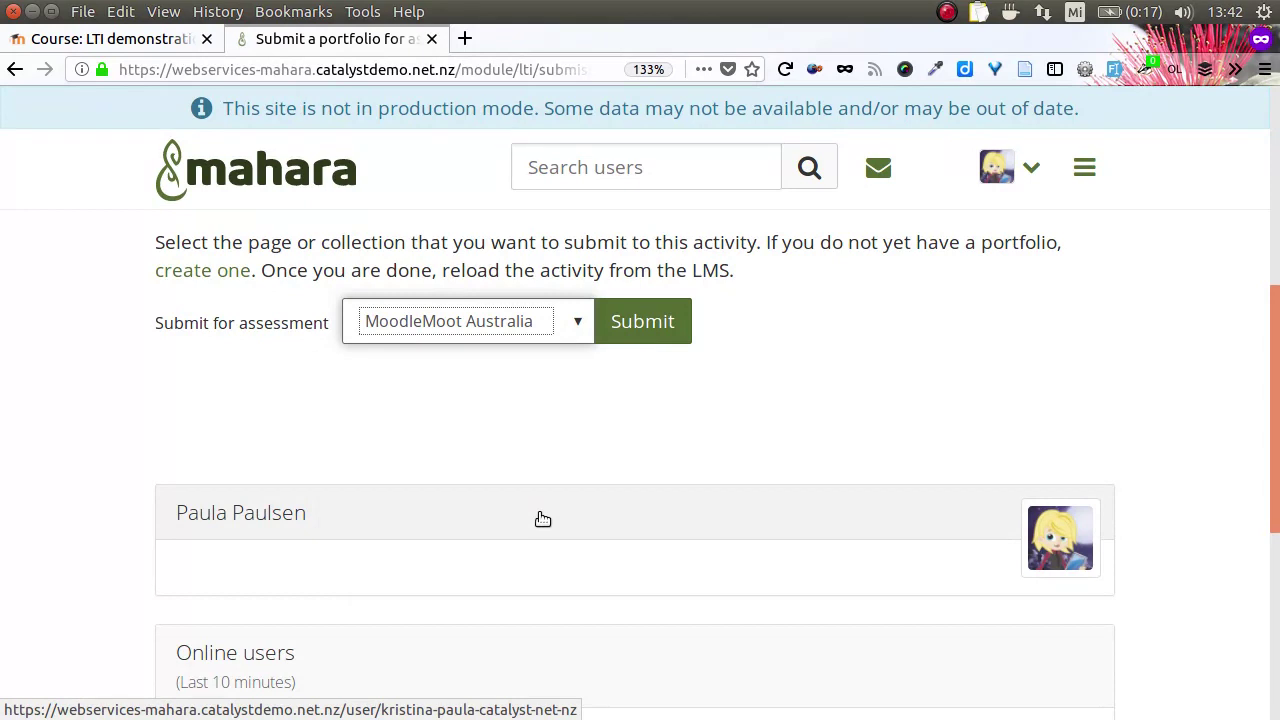
{"action": "left_click", "coordinate": [656, 321]}
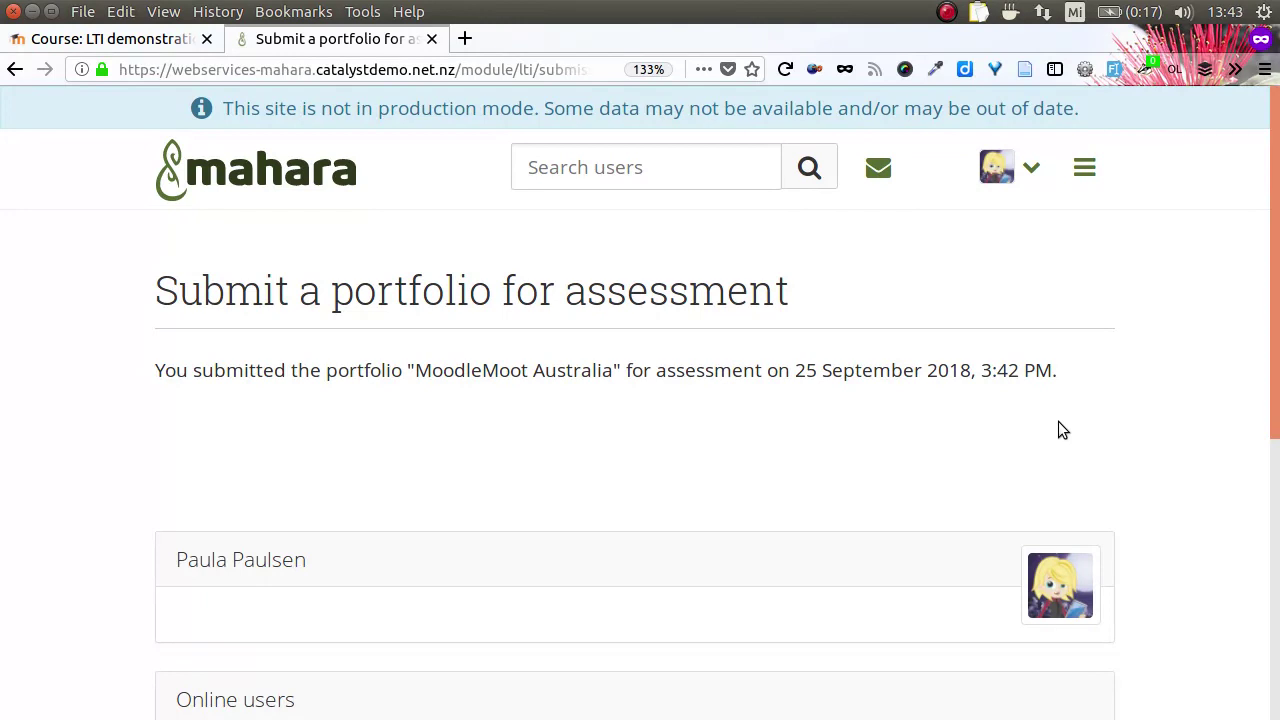
Step: Return to the administrator's browser window and relaunch the MoodleMoot Australia Day 2 activity from the Moodle course
{"action": "key", "text": "alt+Tab"}
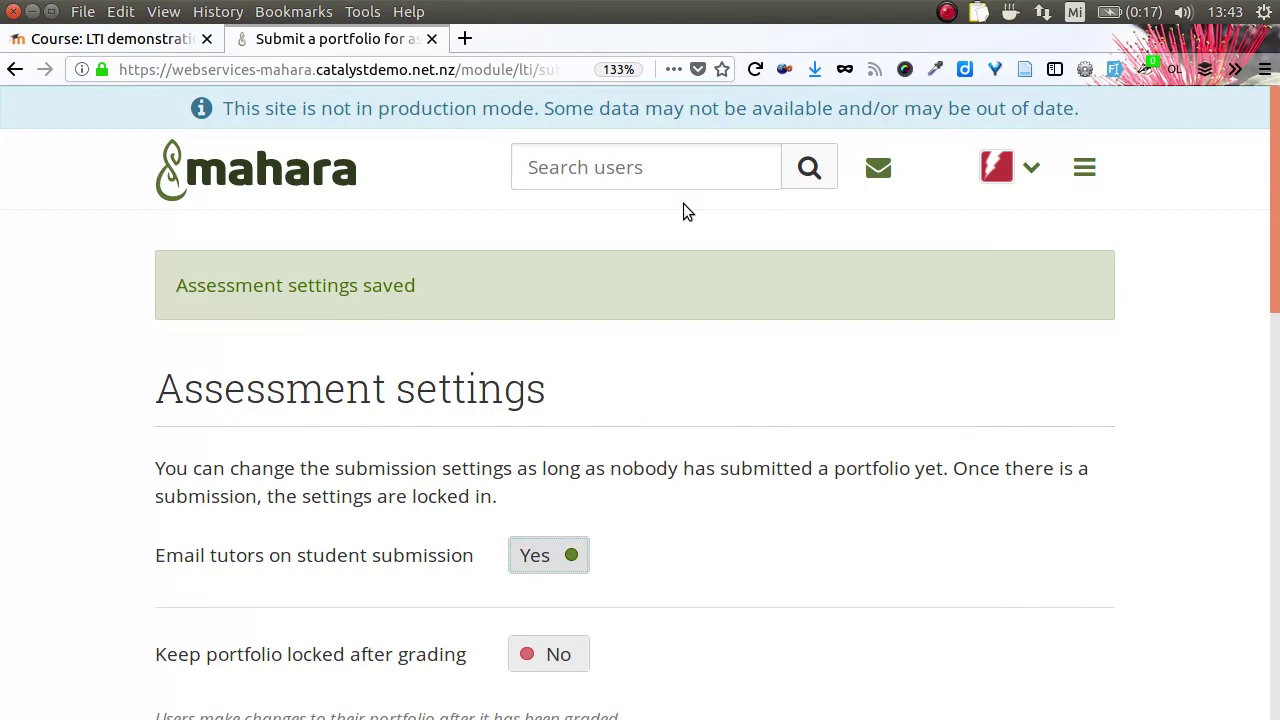
{"action": "left_click", "coordinate": [110, 38]}
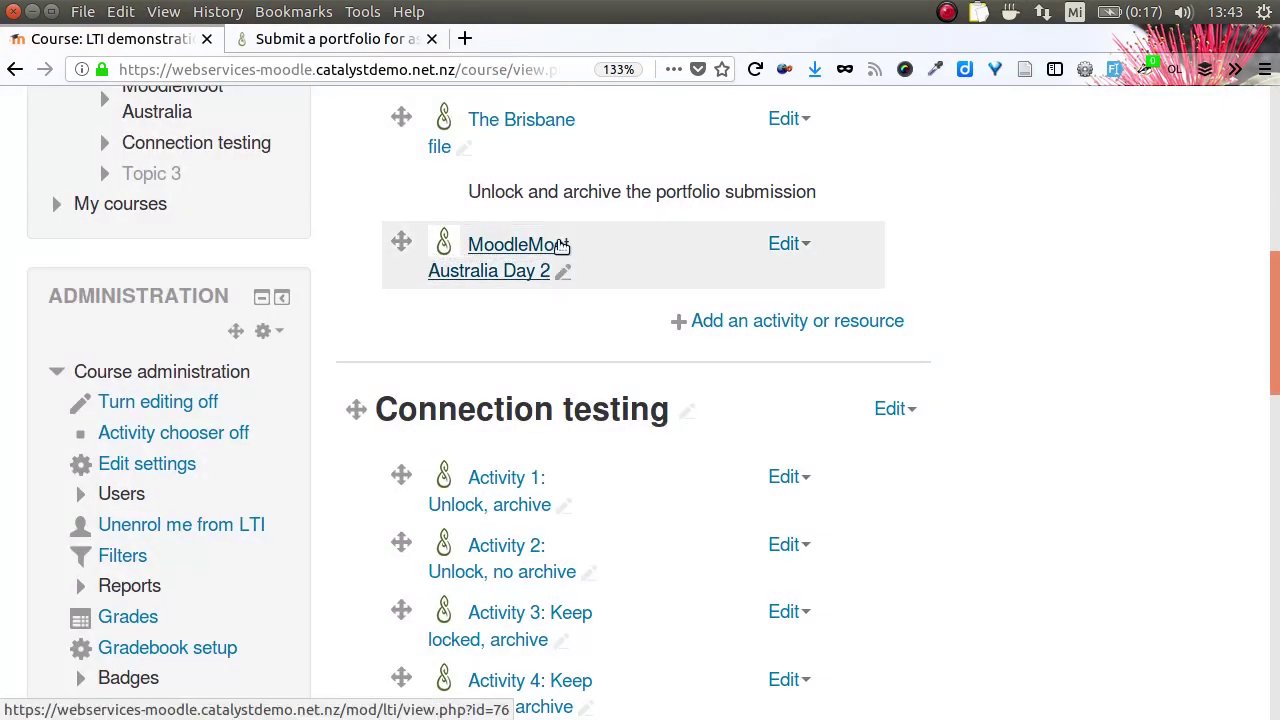
{"action": "left_click", "coordinate": [522, 245]}
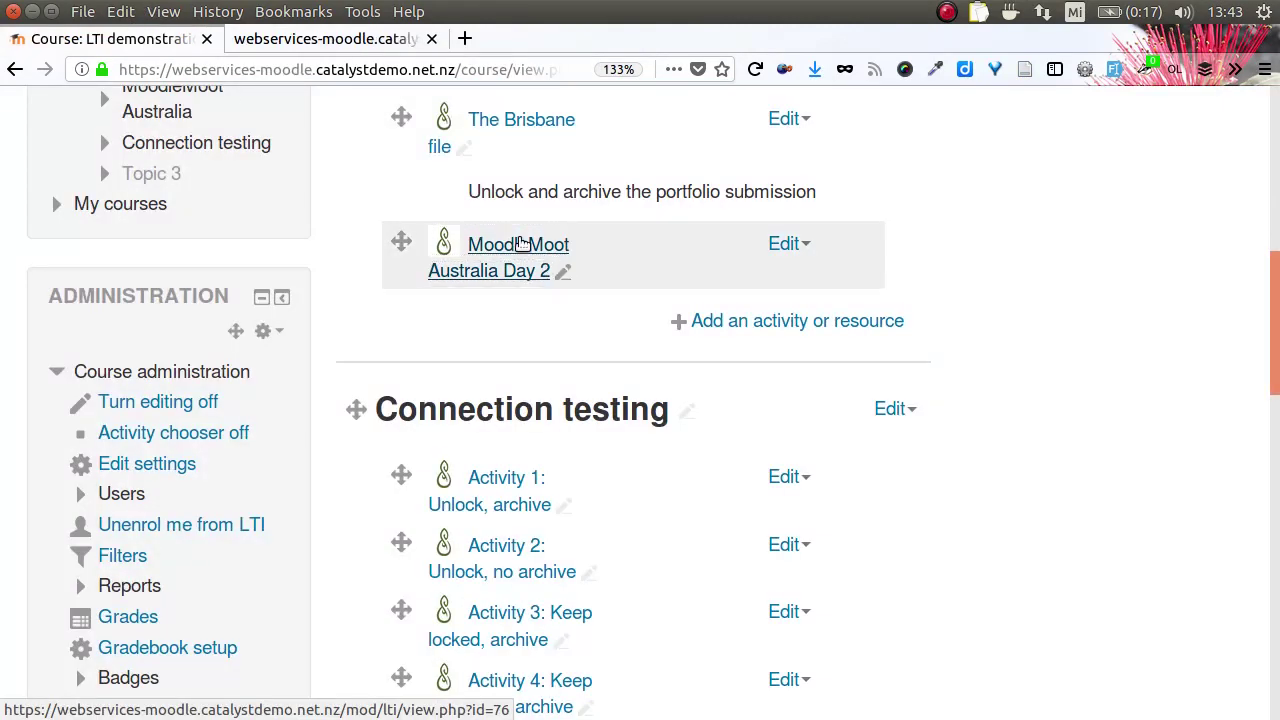
{"action": "left_click", "coordinate": [360, 40]}
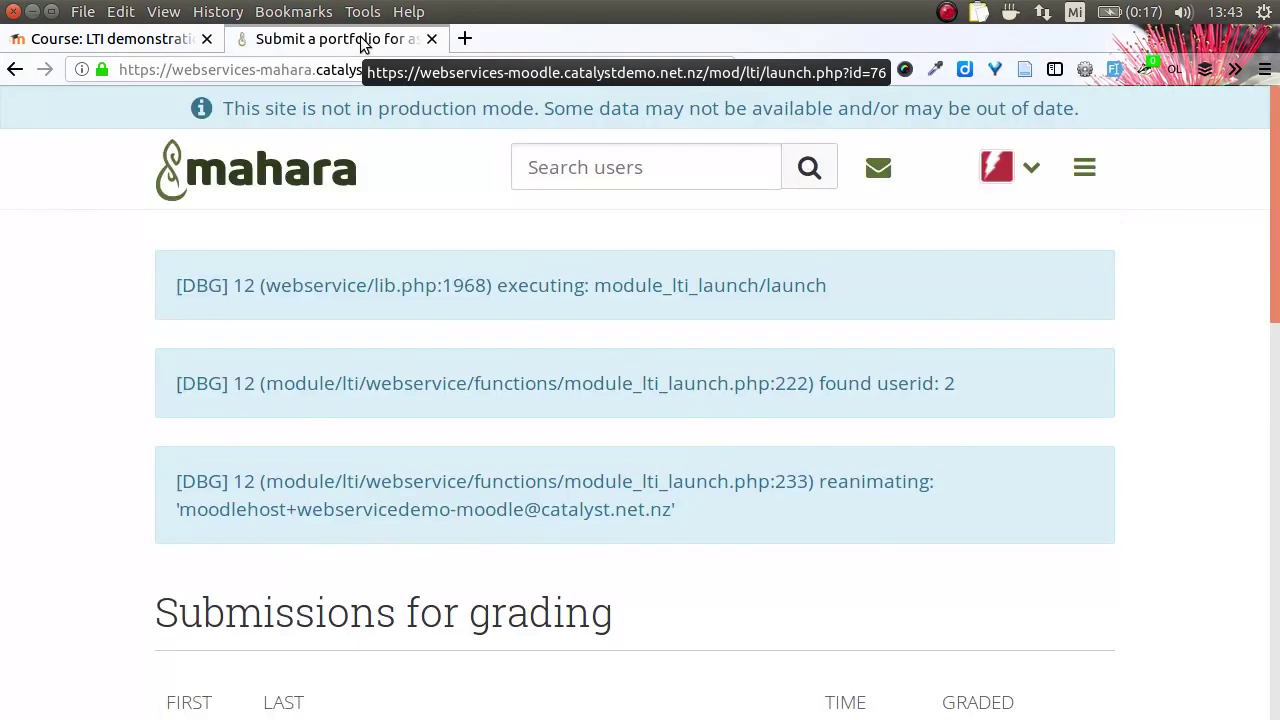
Step: Open the student's submitted MoodleMoot Australia portfolio for grading and review its journal entries and images
{"action": "scroll", "coordinate": [800, 374], "scroll_direction": "down", "scroll_amount": 5}
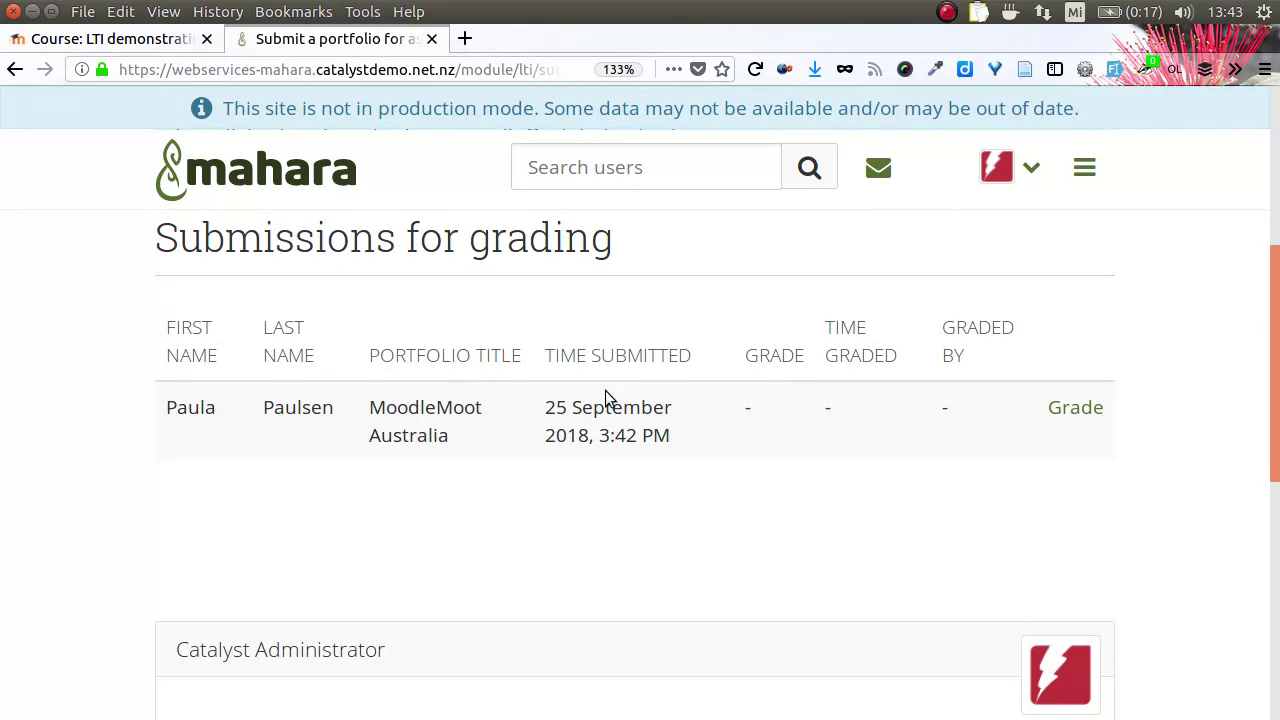
{"action": "left_click", "coordinate": [1078, 408]}
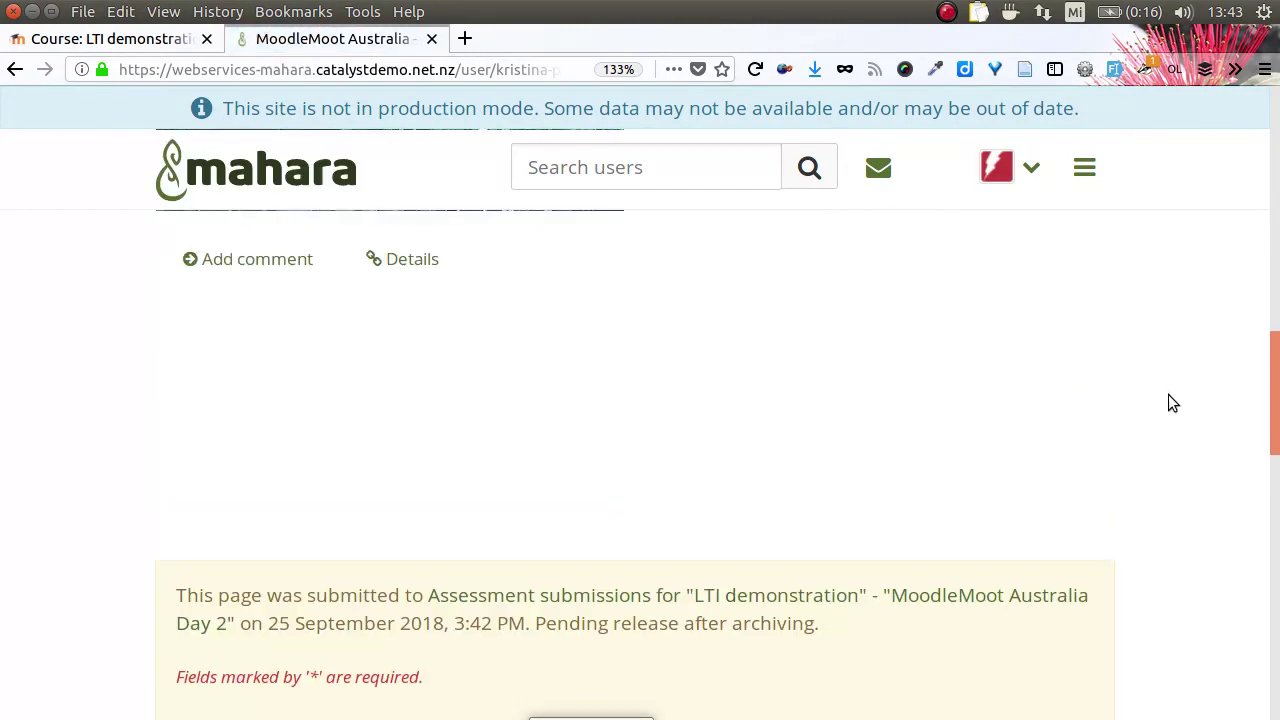
{"action": "scroll", "coordinate": [1177, 406], "scroll_direction": "up", "scroll_amount": 10}
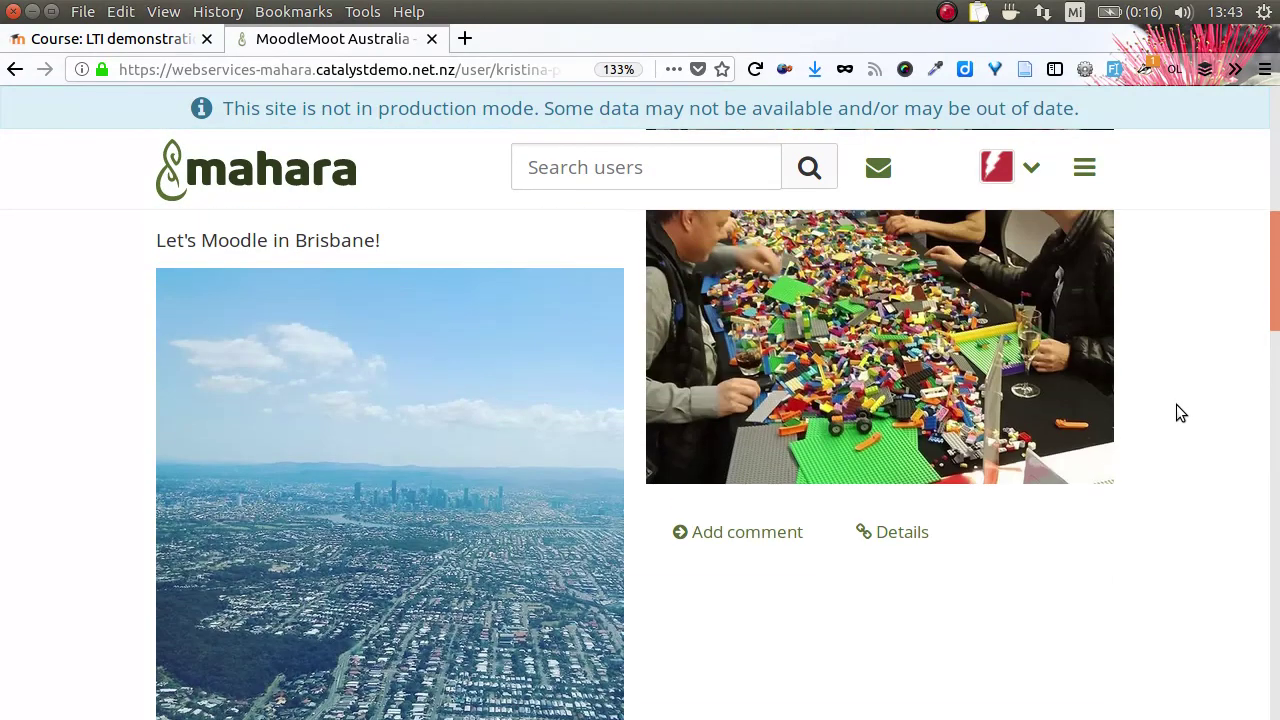
{"action": "scroll", "coordinate": [1176, 404], "scroll_direction": "up", "scroll_amount": 1}
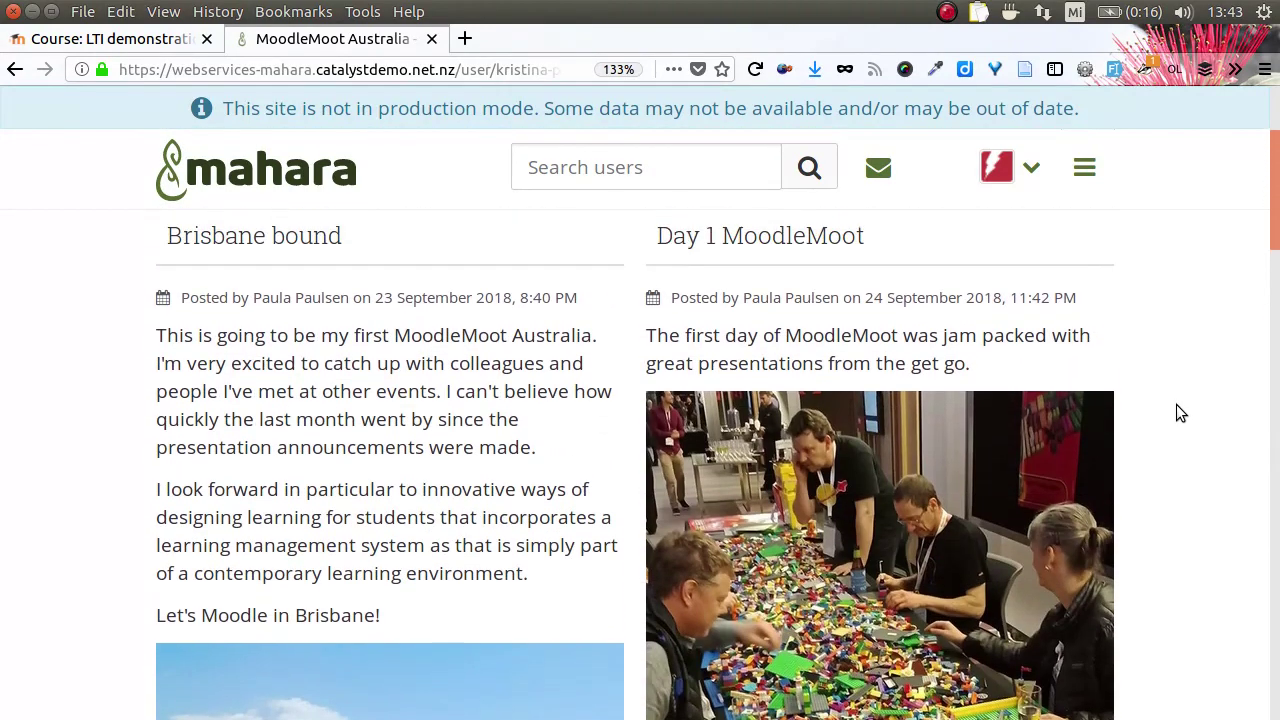
Step: Grade the student's submitted MoodleMoot Australia portfolio with 100 and submit the grade
{"action": "scroll", "coordinate": [1176, 404], "scroll_direction": "down", "scroll_amount": 5}
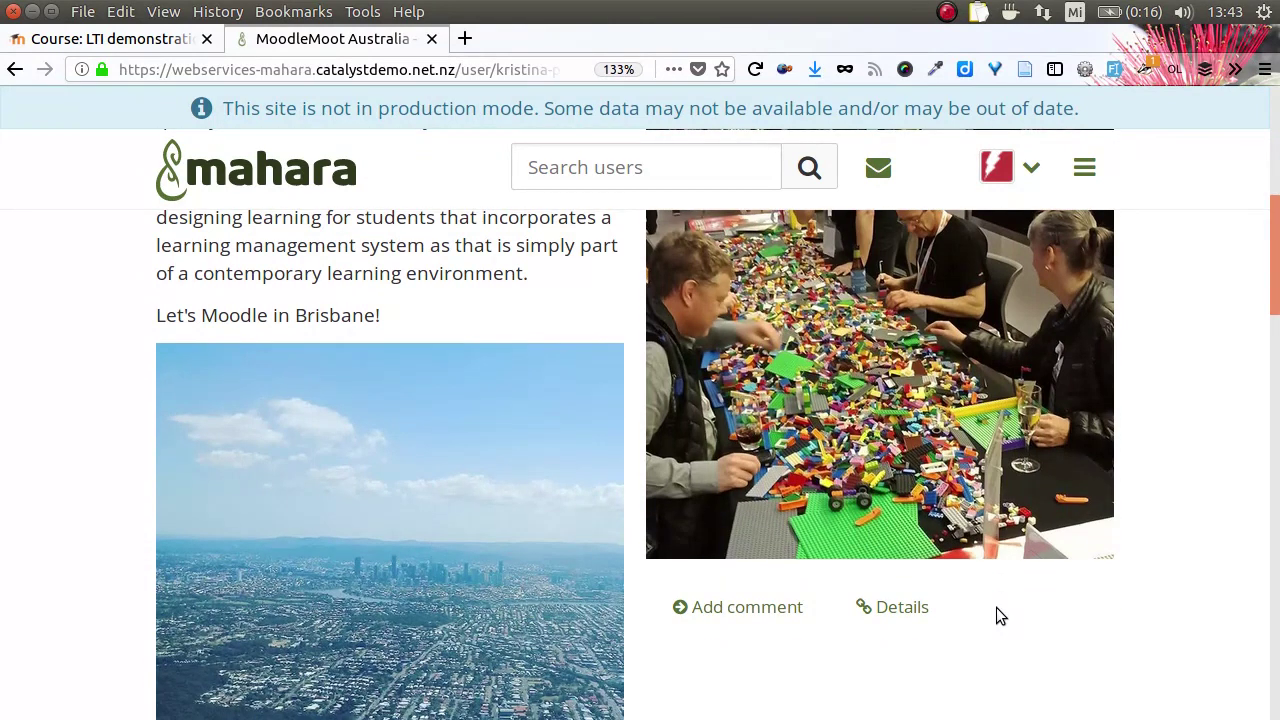
{"action": "scroll", "coordinate": [996, 607], "scroll_direction": "down", "scroll_amount": 10}
{"action": "scroll", "coordinate": [996, 614], "scroll_direction": "down", "scroll_amount": 4}
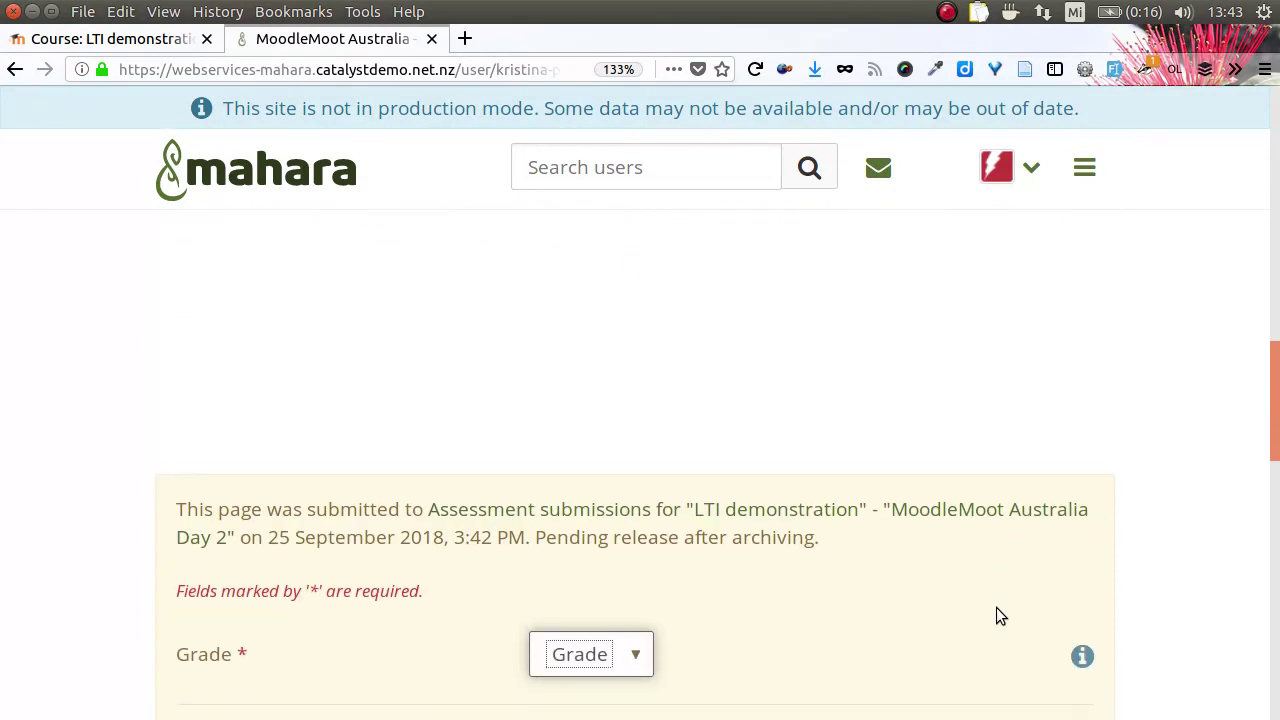
{"action": "scroll", "coordinate": [996, 607], "scroll_direction": "down", "scroll_amount": 3}
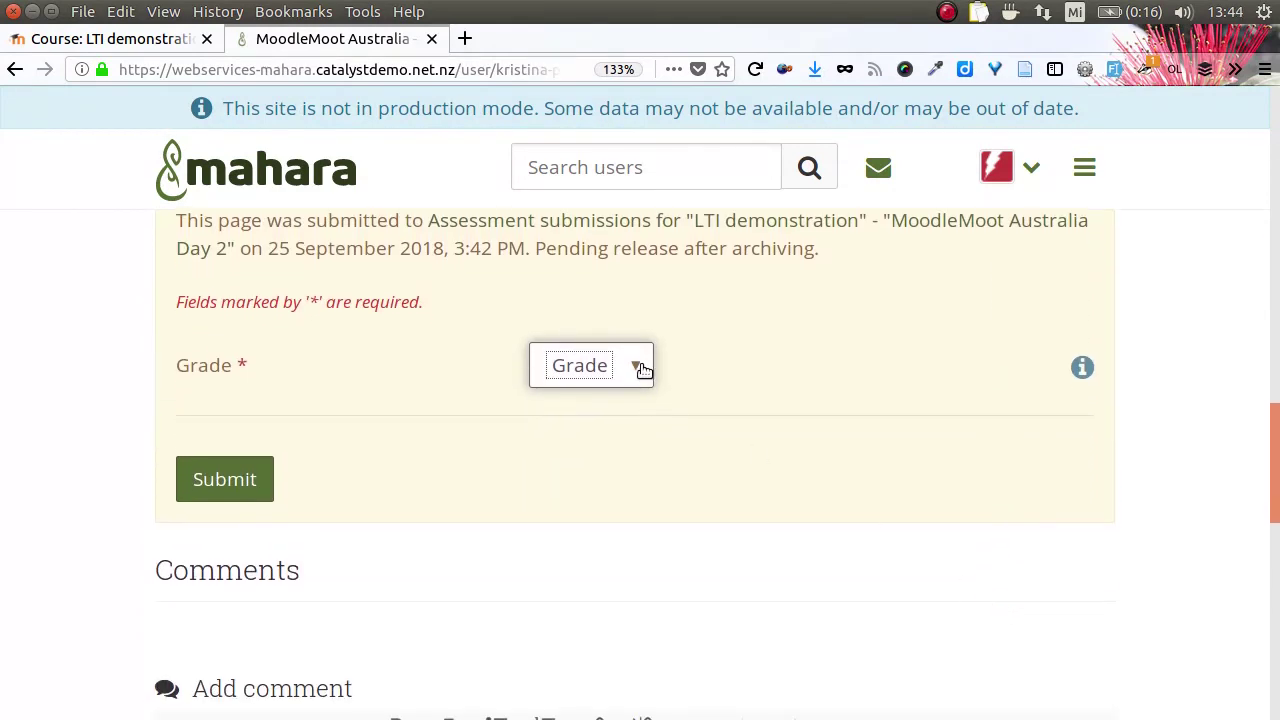
{"action": "left_click", "coordinate": [639, 367]}
{"action": "left_click", "coordinate": [603, 435]}
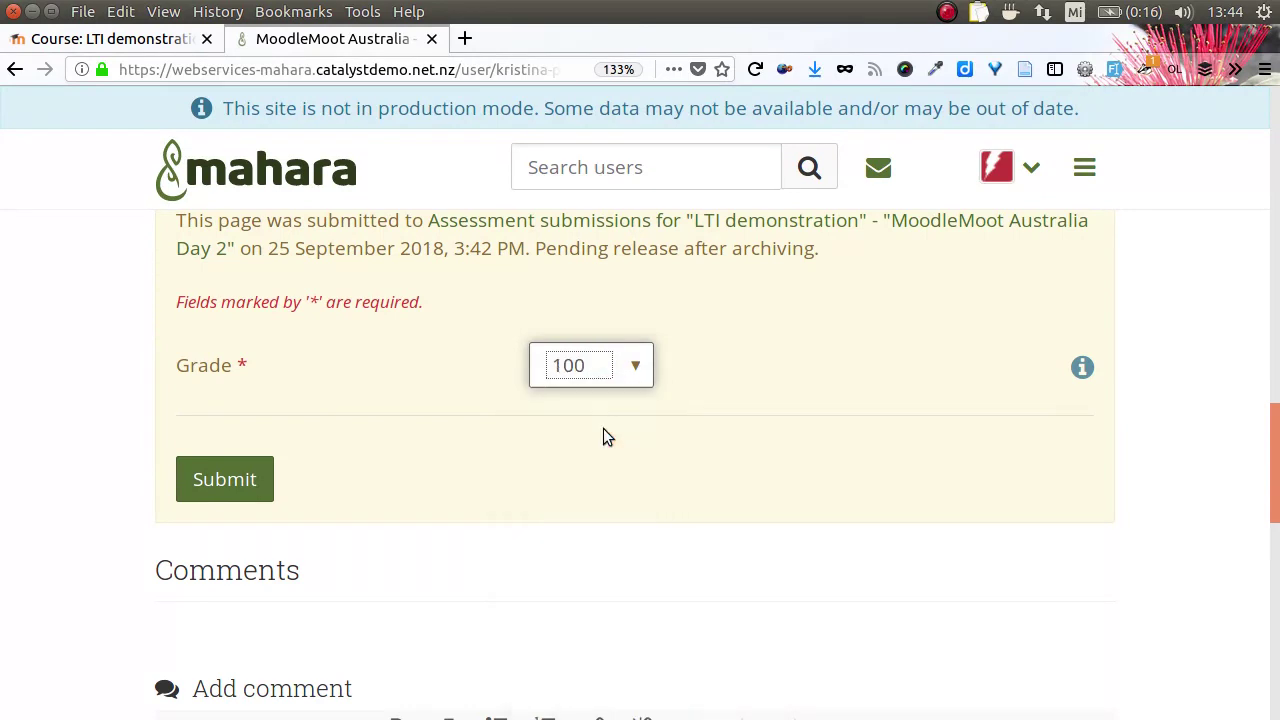
{"action": "left_click", "coordinate": [230, 493]}
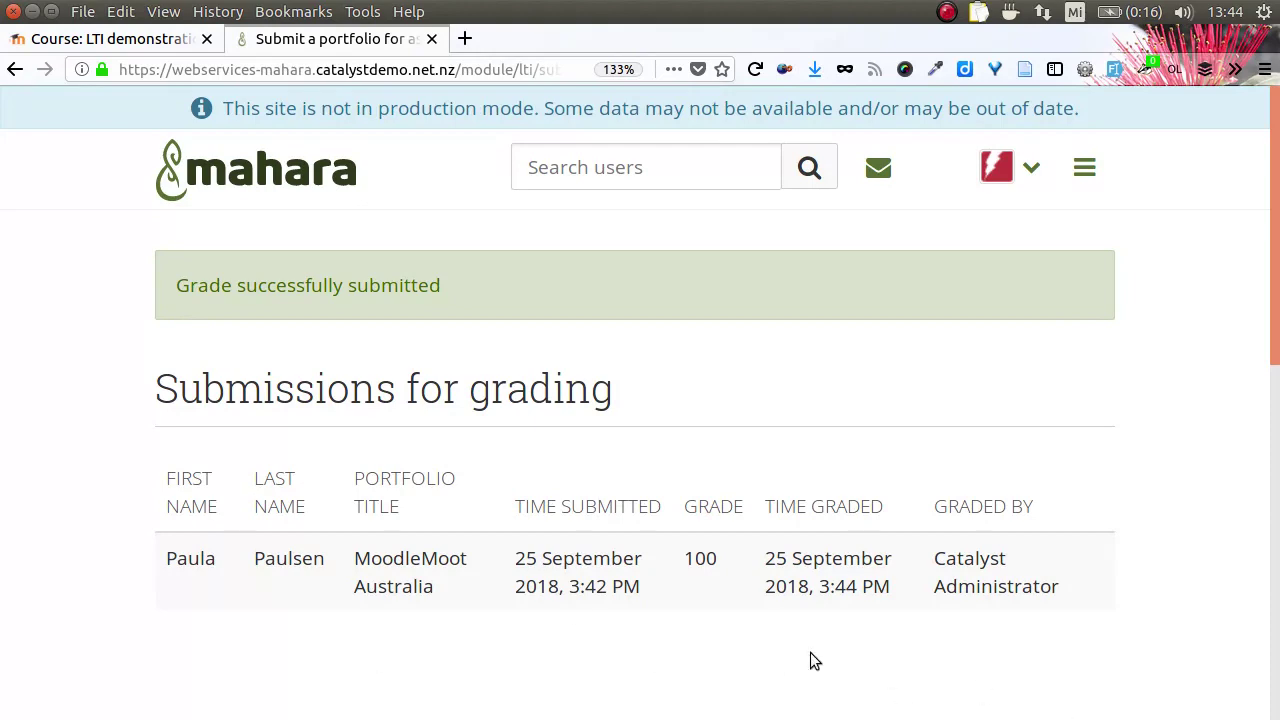
Step: Switch to the student's browser window and relaunch the MoodleMoot Australia Day 2 activity from the Moodle course in Mahara
{"action": "key", "text": "alt+Tab"}
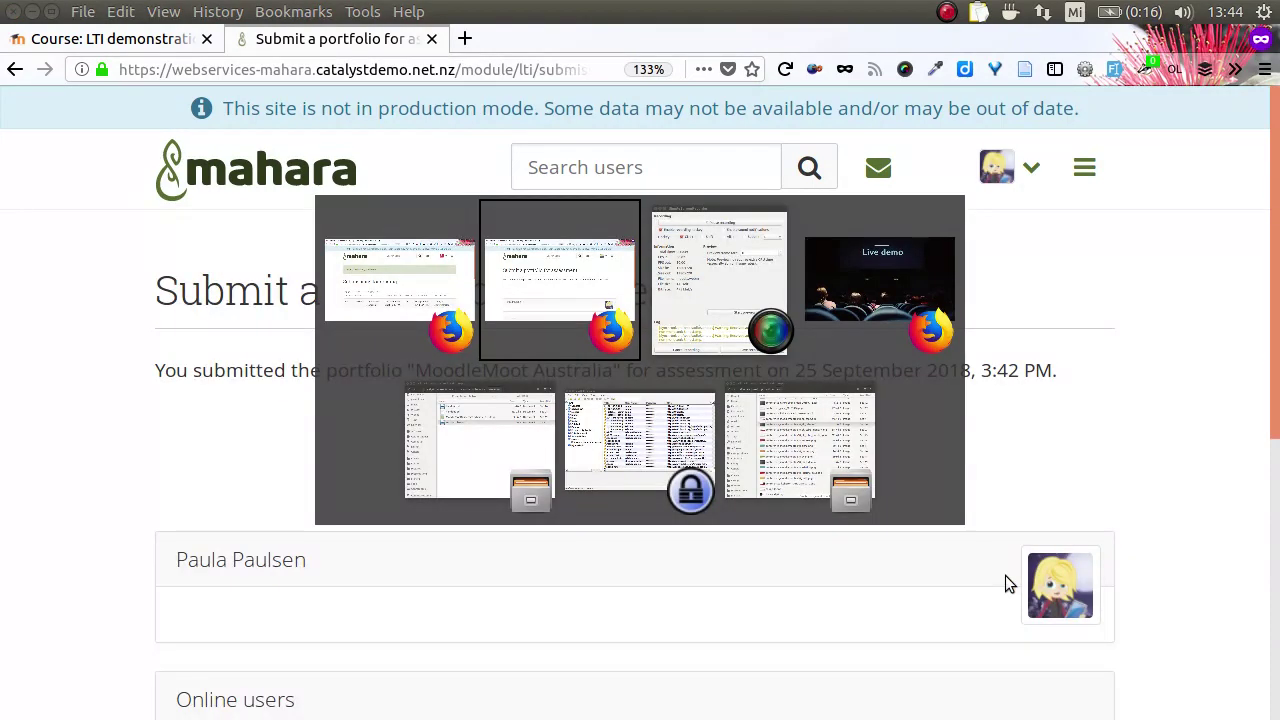
{"action": "left_click", "coordinate": [160, 40]}
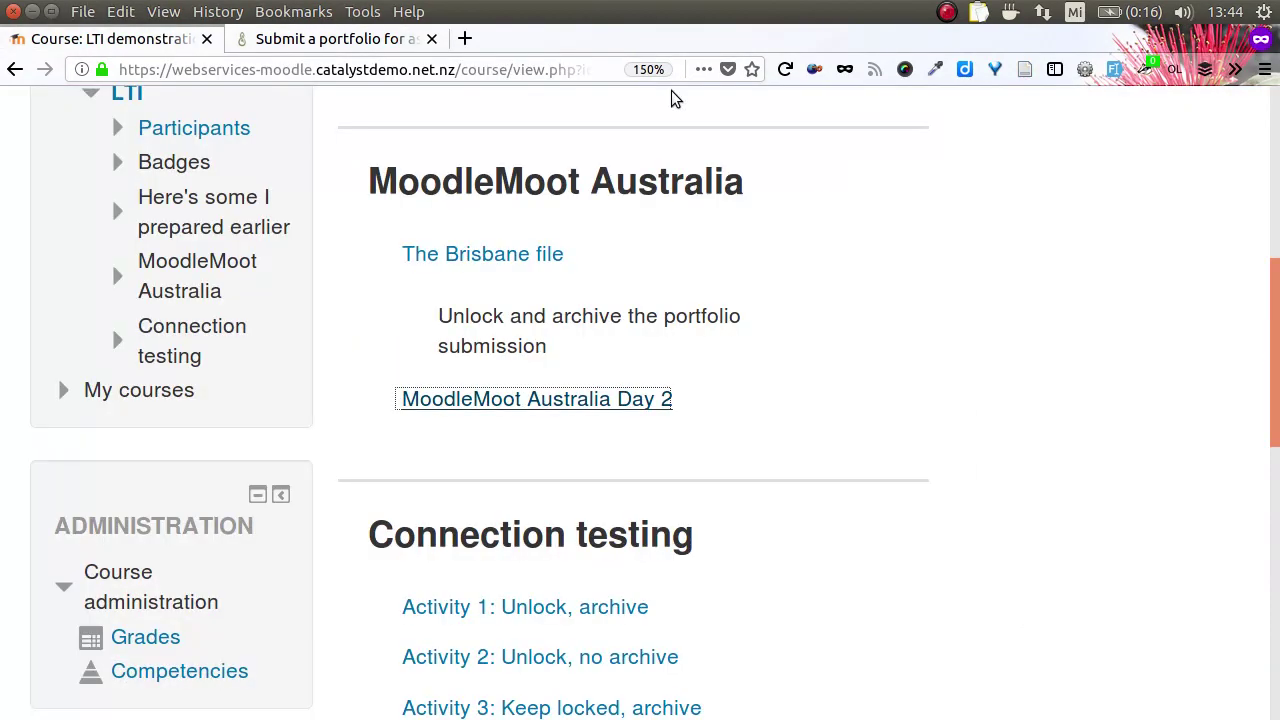
{"action": "left_click", "coordinate": [600, 400]}
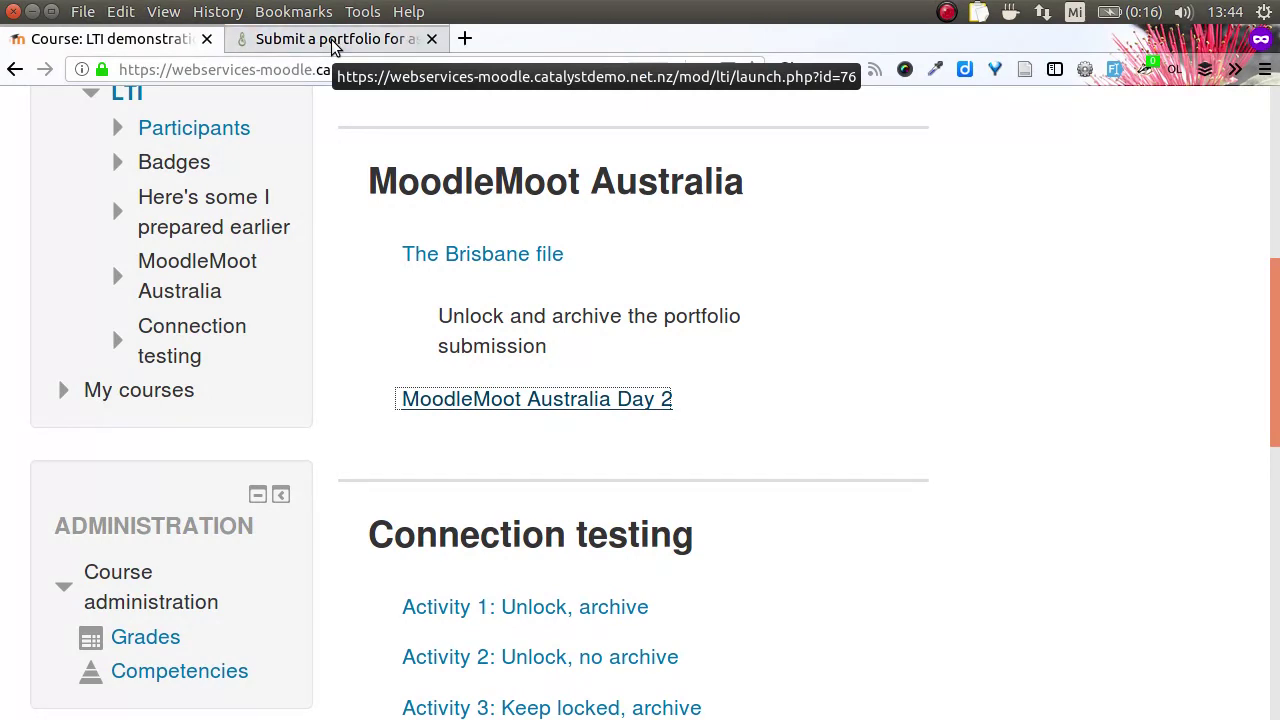
{"action": "left_click", "coordinate": [334, 40]}
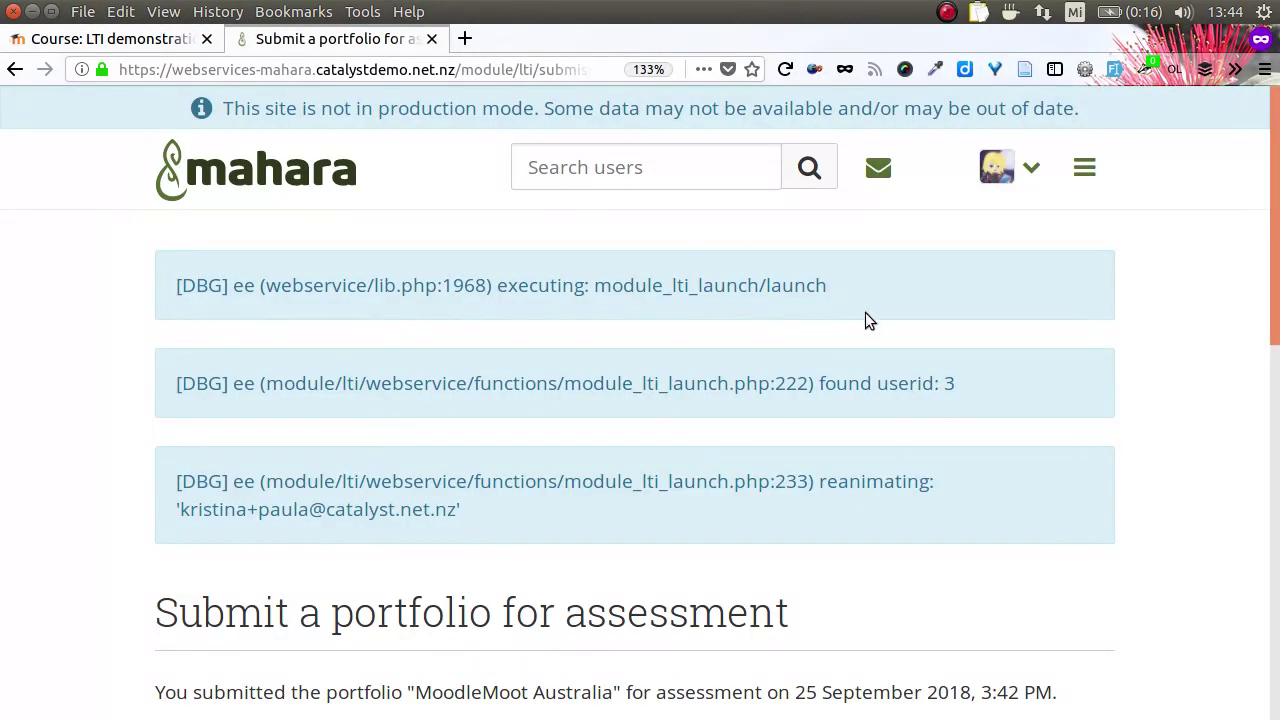
Step: Check the grade awarded for the student's MoodleMoot Australia portfolio and return to the Live demo presentation slide
{"action": "scroll", "coordinate": [865, 312], "scroll_direction": "down", "scroll_amount": 5}
{"action": "scroll", "coordinate": [866, 315], "scroll_direction": "down", "scroll_amount": 1}
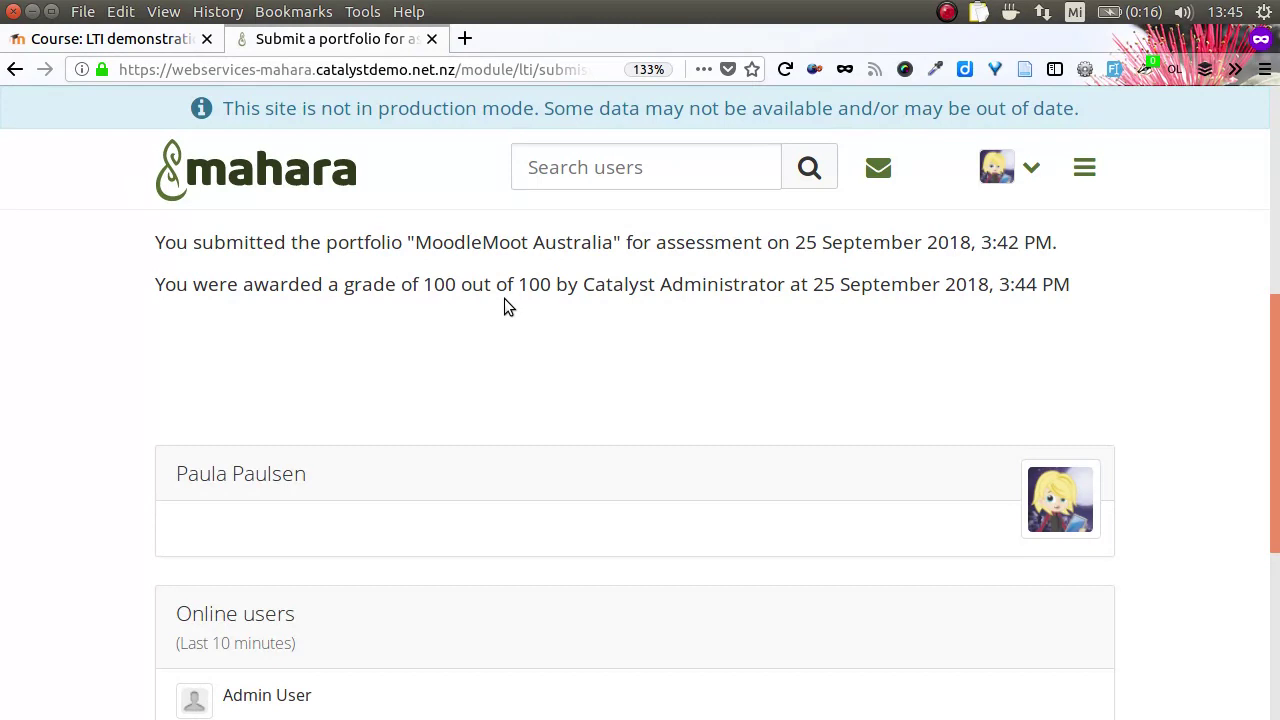
{"action": "key", "text": "alt+Tab"}
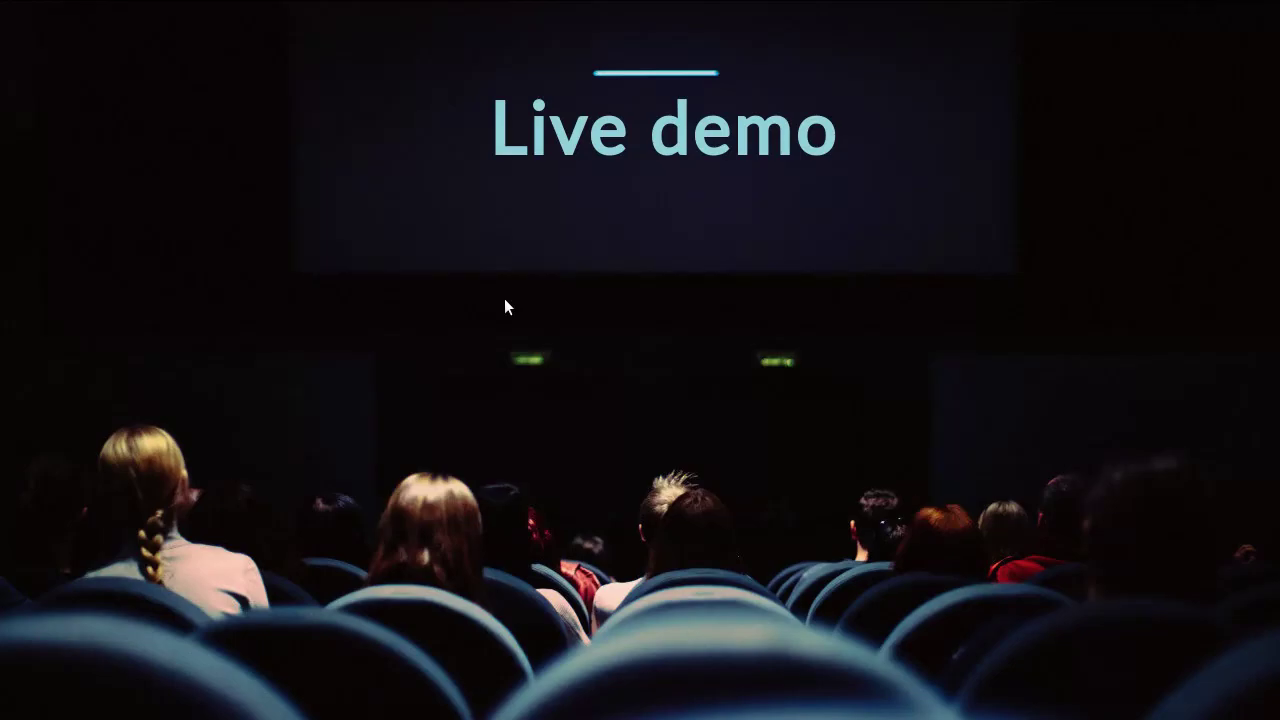